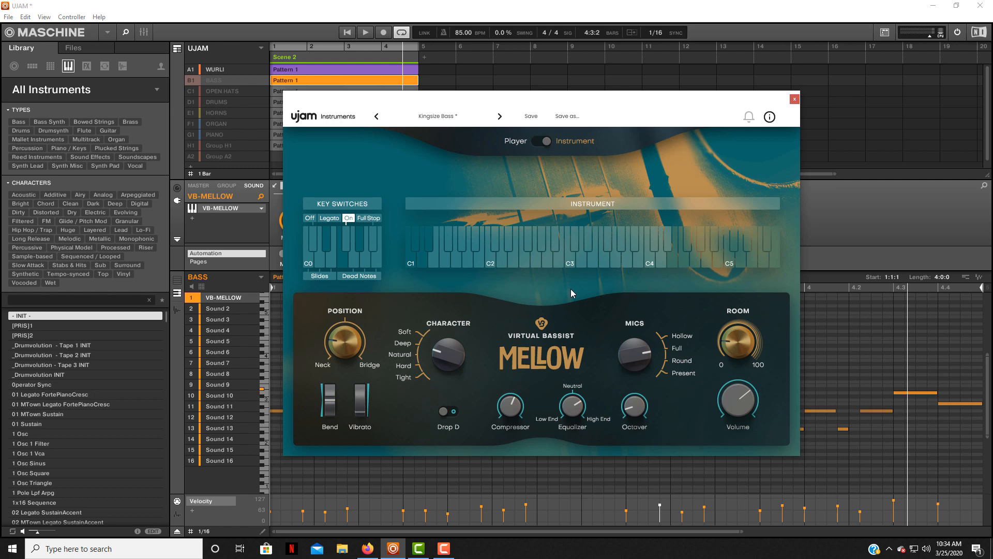
# Step: Close the Mellow bass plugin, view the DRUMS group's BM-DOPE plugin interface, and close it again
pyautogui.click(793, 99)
pyautogui.click(214, 102)
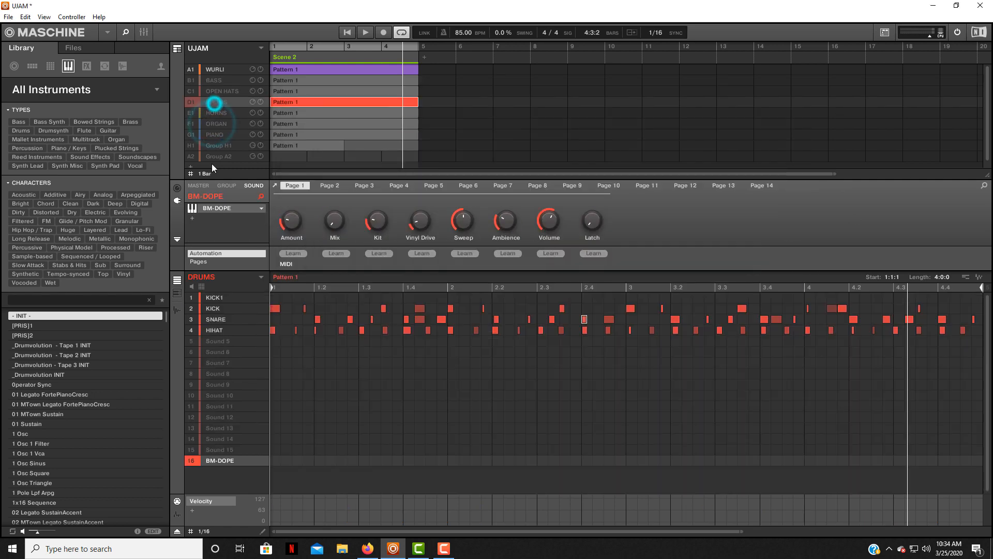
pyautogui.click(222, 207)
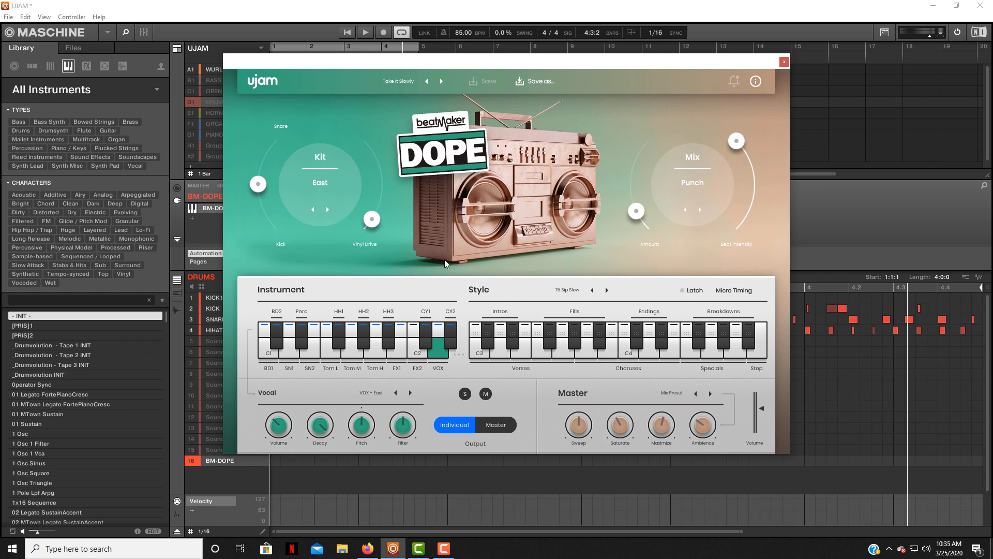
pyautogui.click(783, 62)
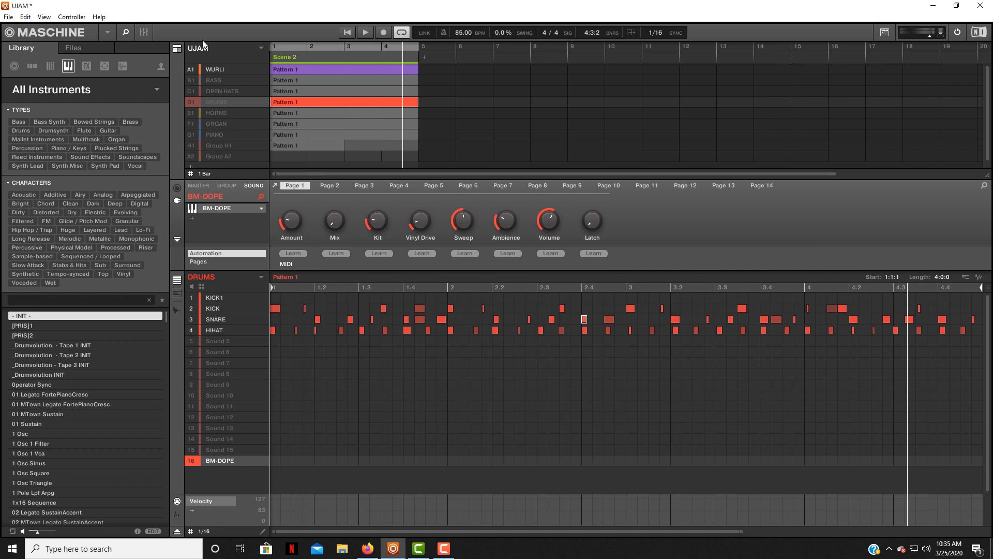
# Step: Play the scene from the WURLI group and unmute BASS, OPEN HATS, DRUMS, ORGAN, HORNS and PIANO one after another
pyautogui.click(215, 69)
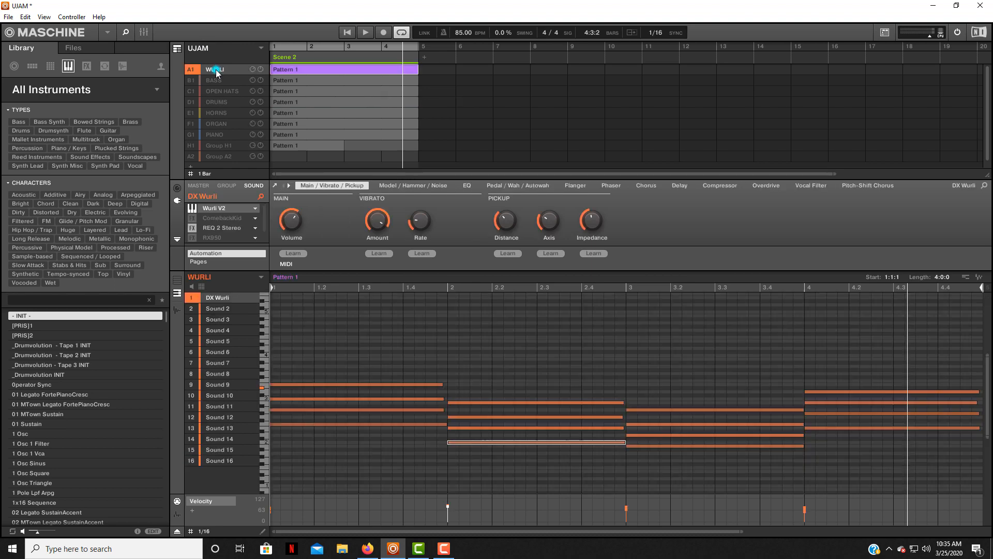
pyautogui.click(365, 32)
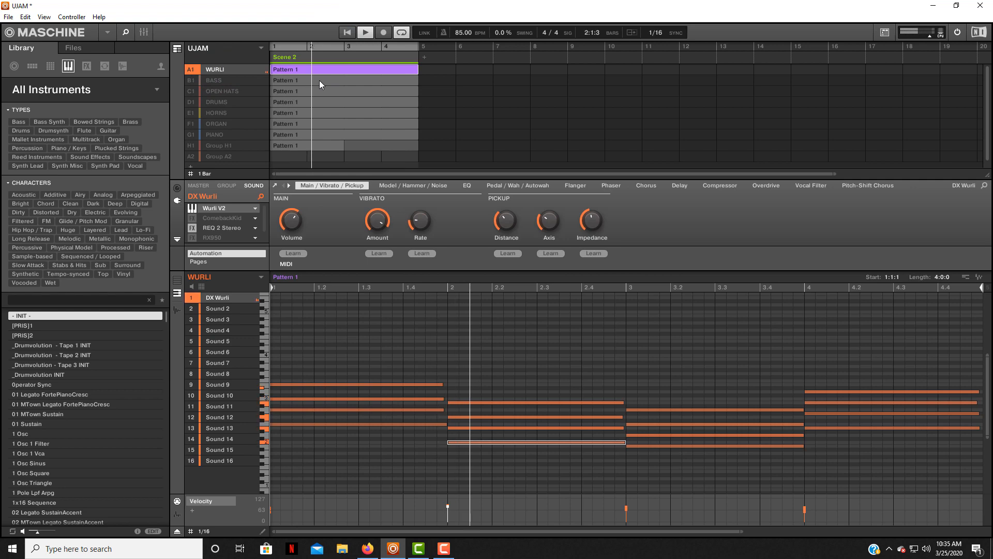
pyautogui.click(187, 79)
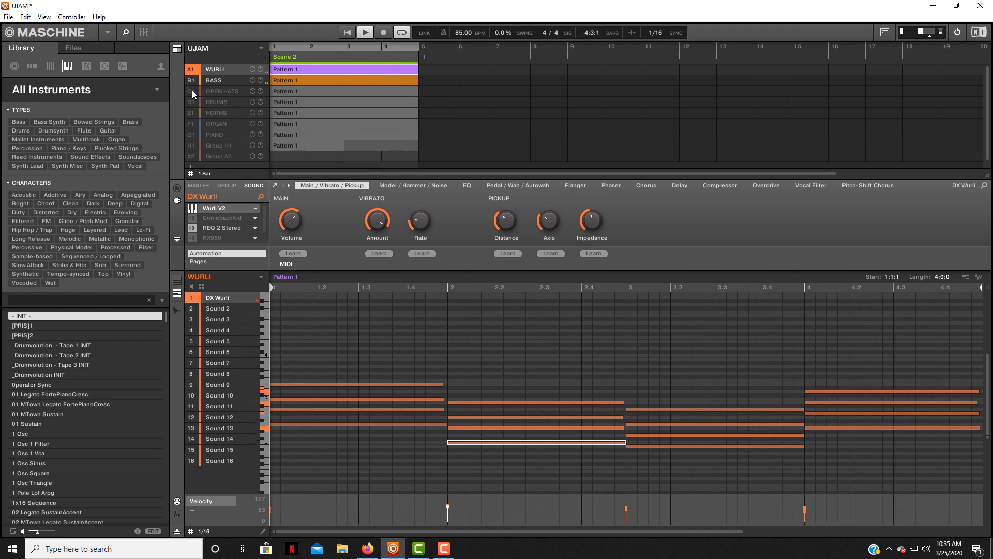
pyautogui.click(191, 91)
pyautogui.click(191, 102)
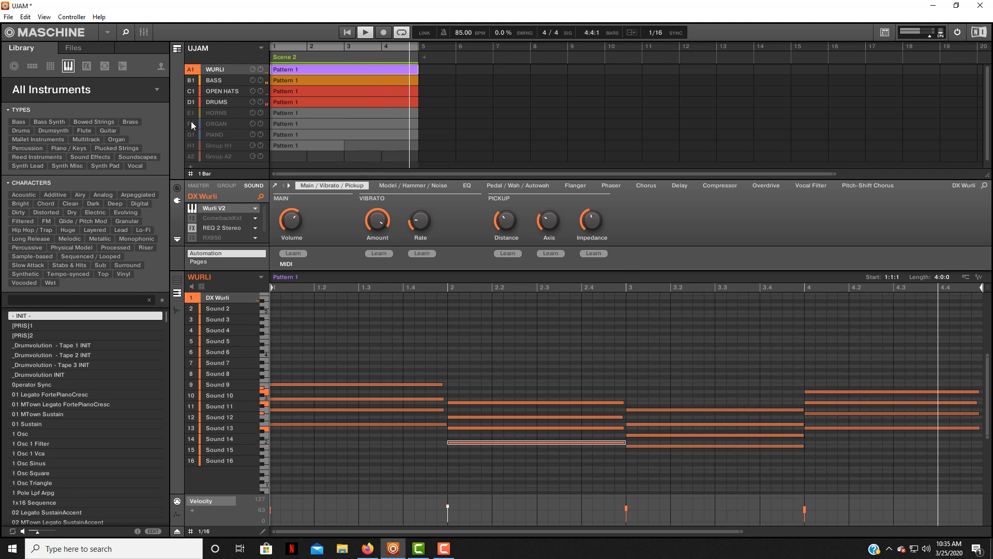
pyautogui.click(191, 124)
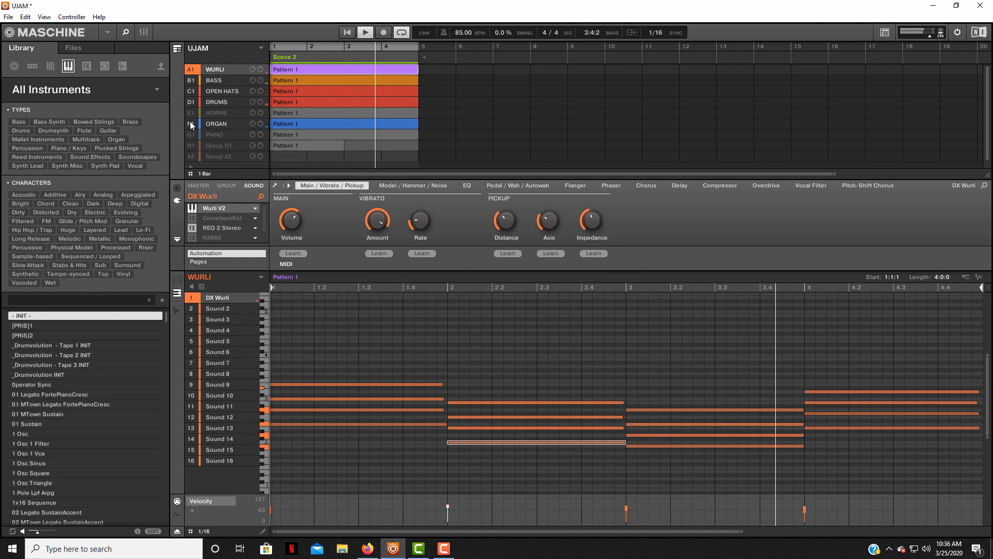
pyautogui.click(189, 112)
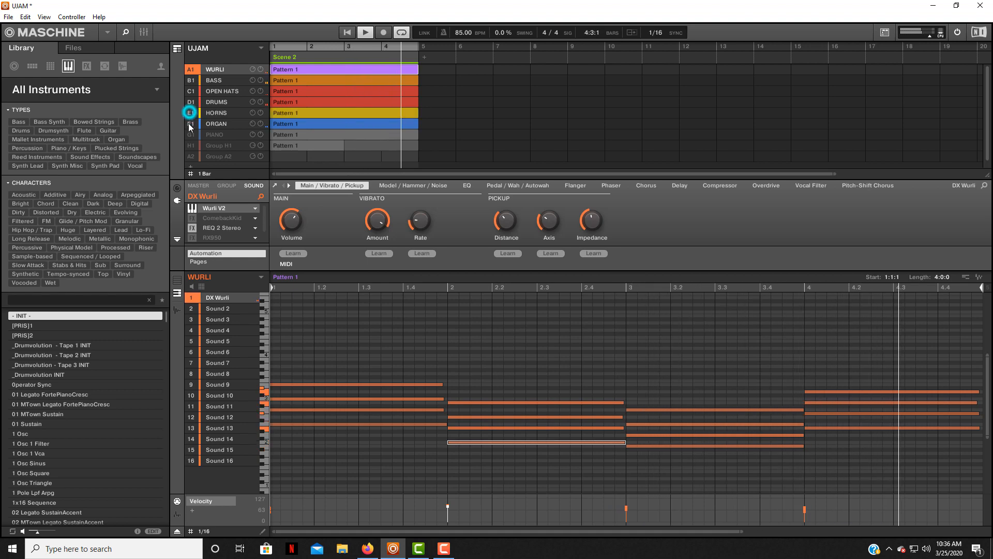
pyautogui.click(188, 131)
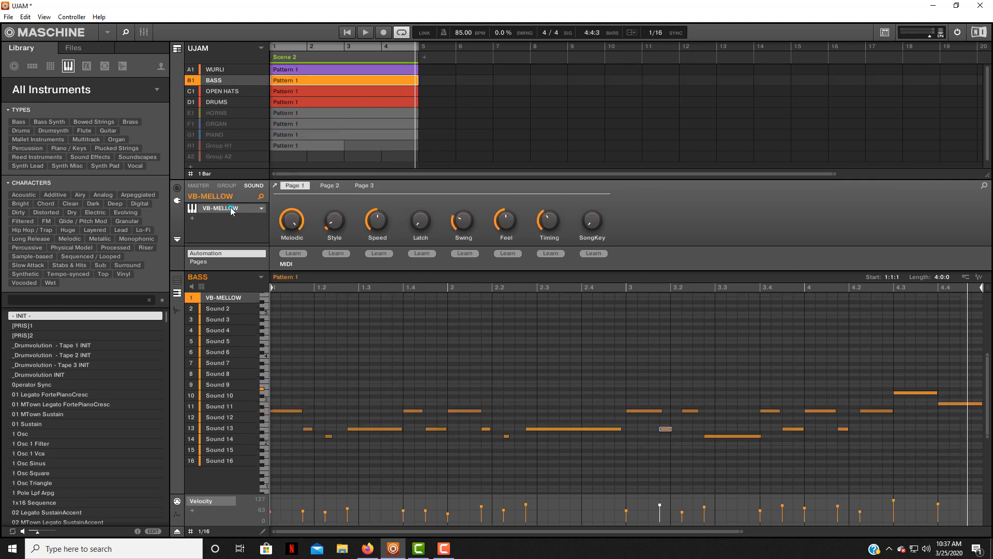
# Step: Open the BASS group's VB-MELLOW plugin, solo the group and listen to its pattern from the beginning
pyautogui.click(231, 209)
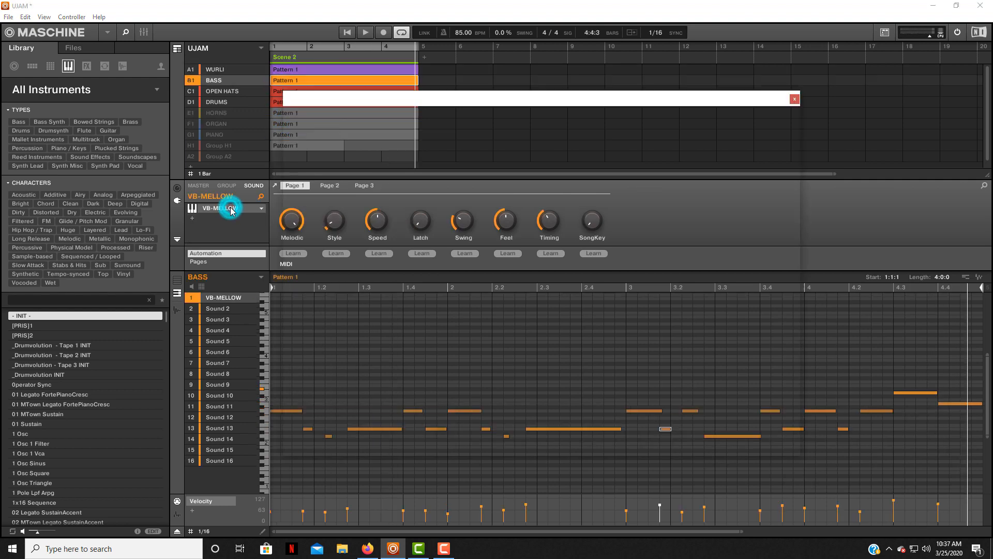
pyautogui.moveTo(408, 100); pyautogui.dragTo(428, 98)
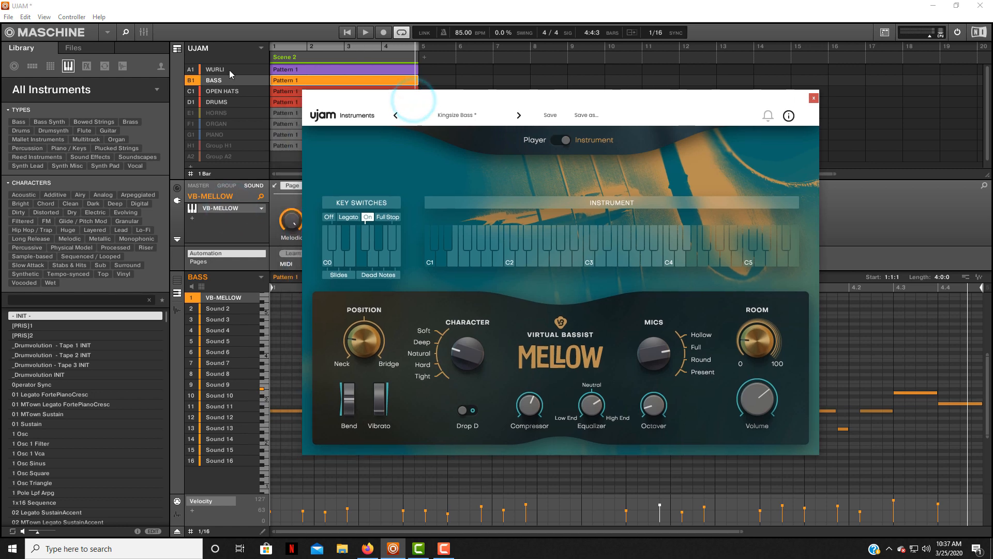
pyautogui.rightClick(190, 82)
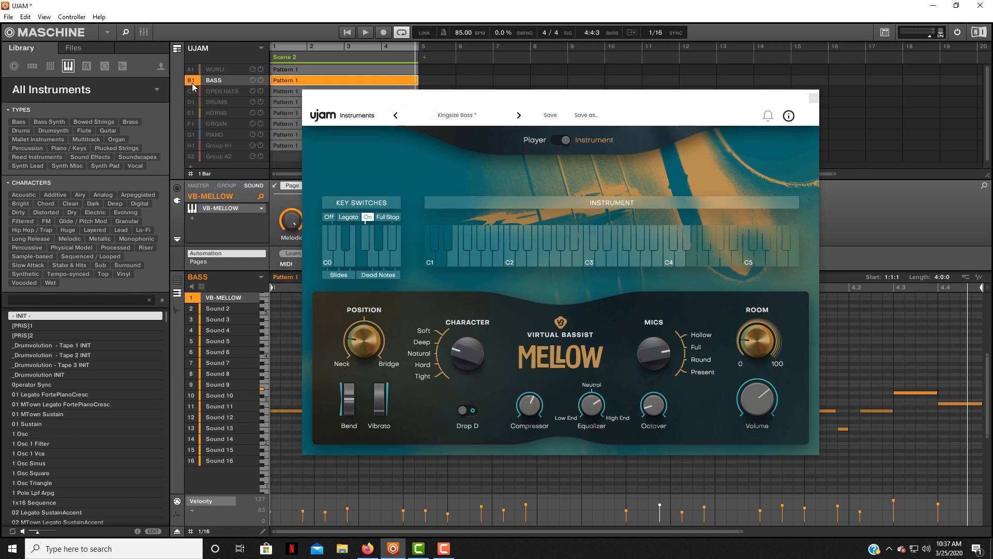
pyautogui.click(348, 32)
pyautogui.moveTo(476, 97); pyautogui.dragTo(443, 97)
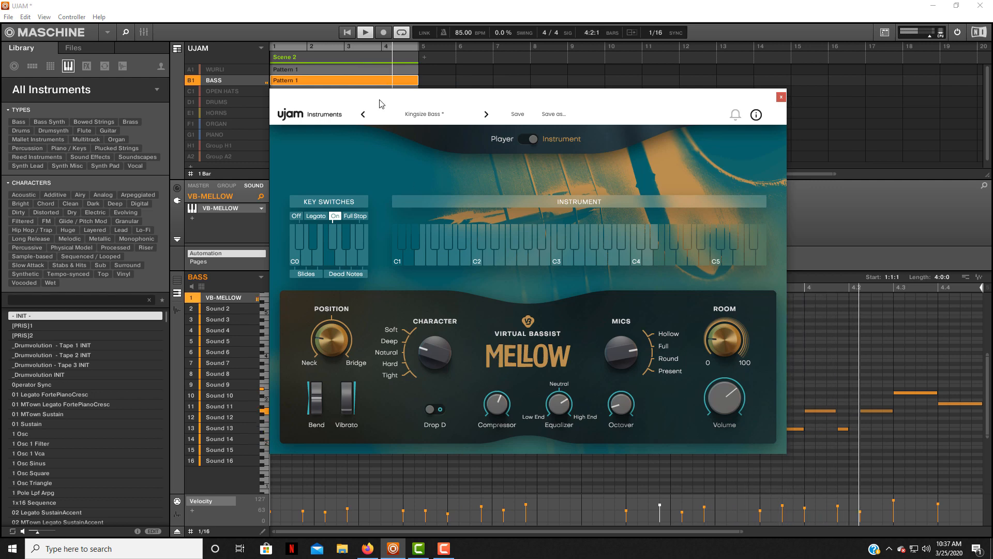
pyautogui.click(365, 33)
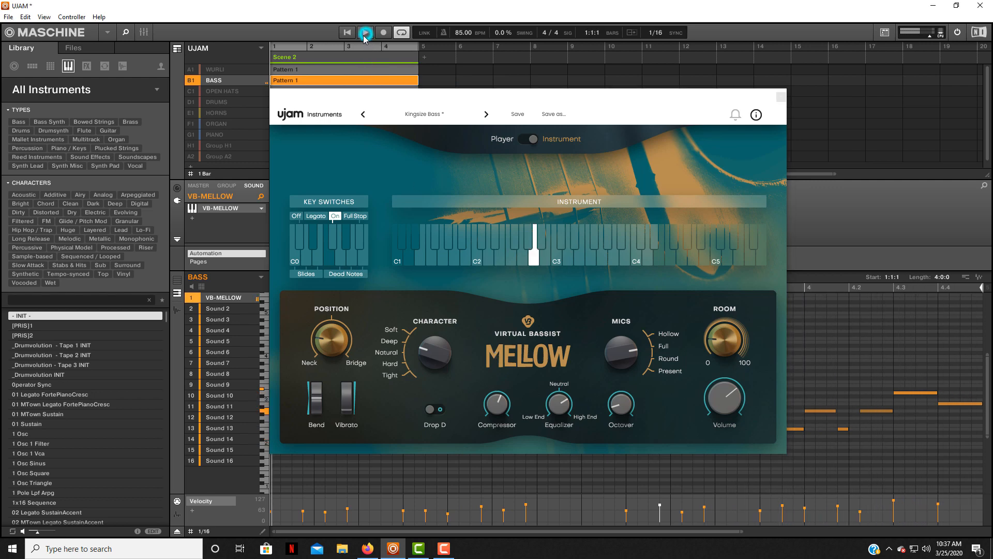
# Step: View Mellow's Player mode with its phrase and chord zones, and return to Instrument mode
pyautogui.click(529, 144)
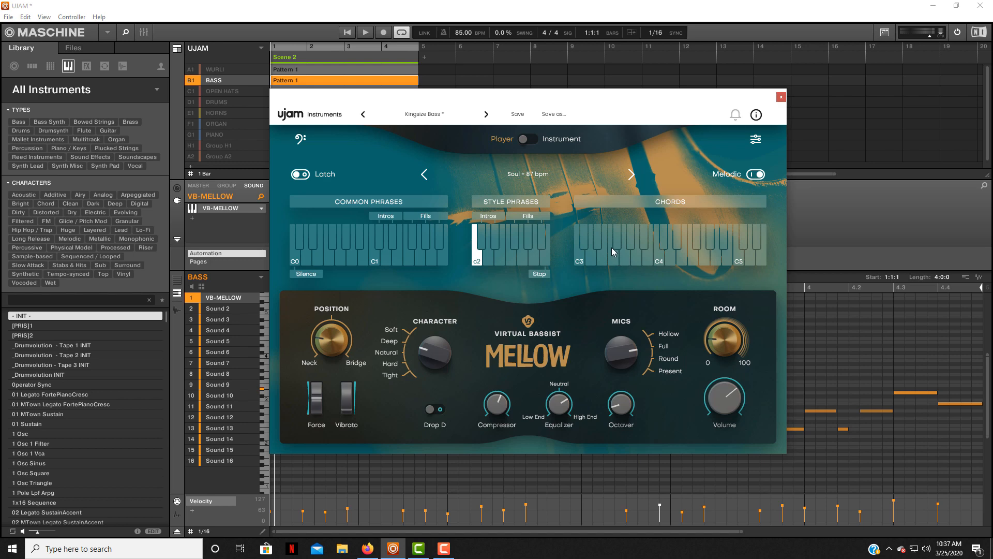
pyautogui.click(529, 140)
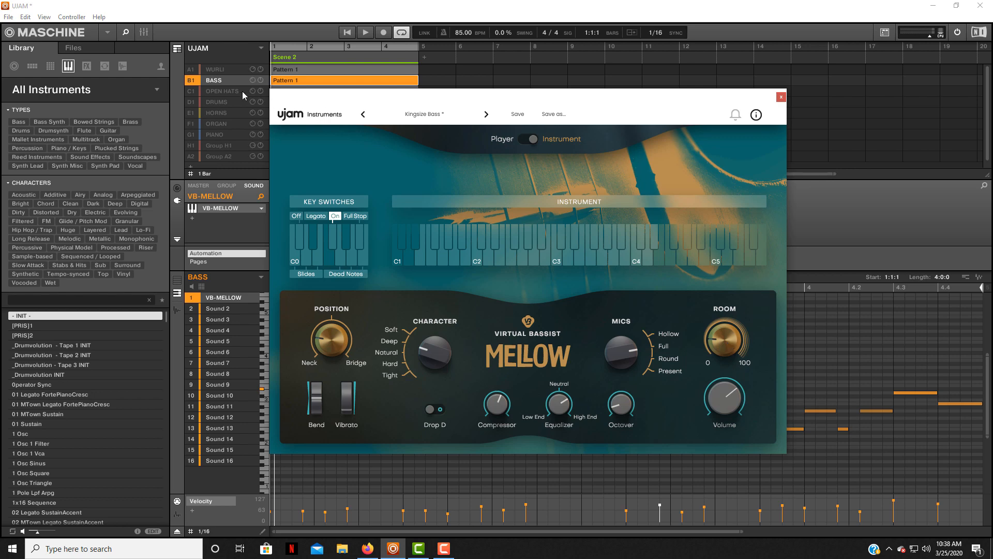
# Step: Play the bass from the start while trying different Position and Character settings, returning both knobs to their original settings
pyautogui.click(346, 32)
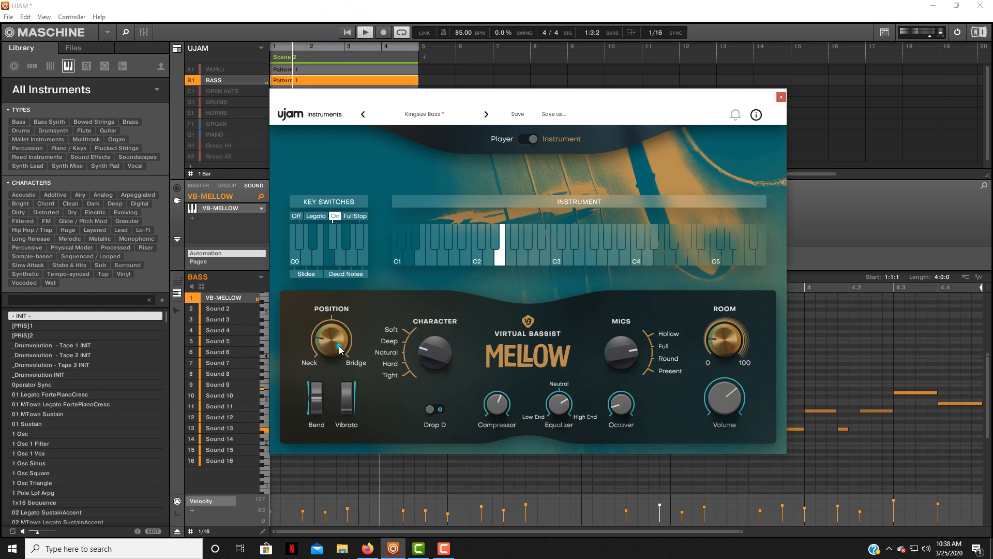
pyautogui.moveTo(339, 348); pyautogui.dragTo(345, 223)
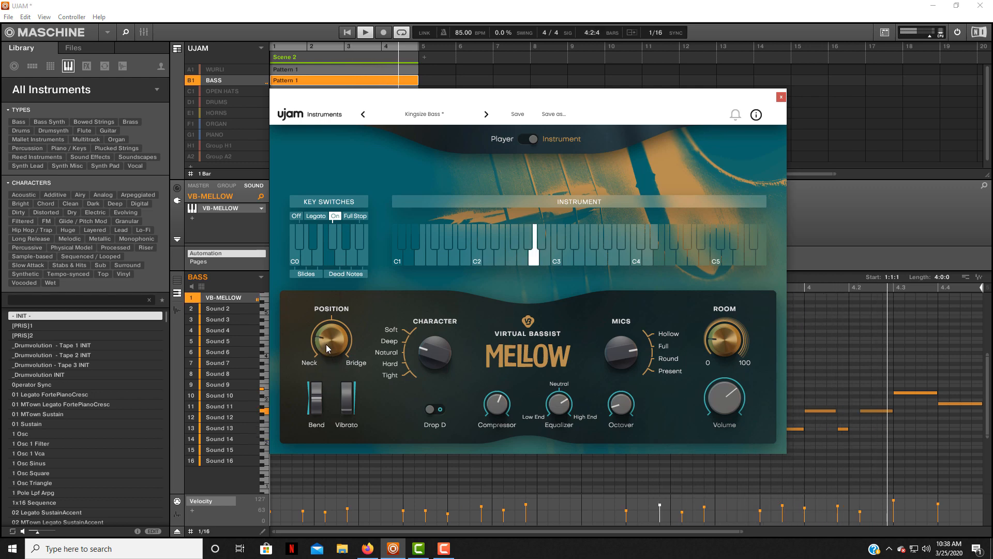
pyautogui.moveTo(426, 355); pyautogui.dragTo(423, 468)
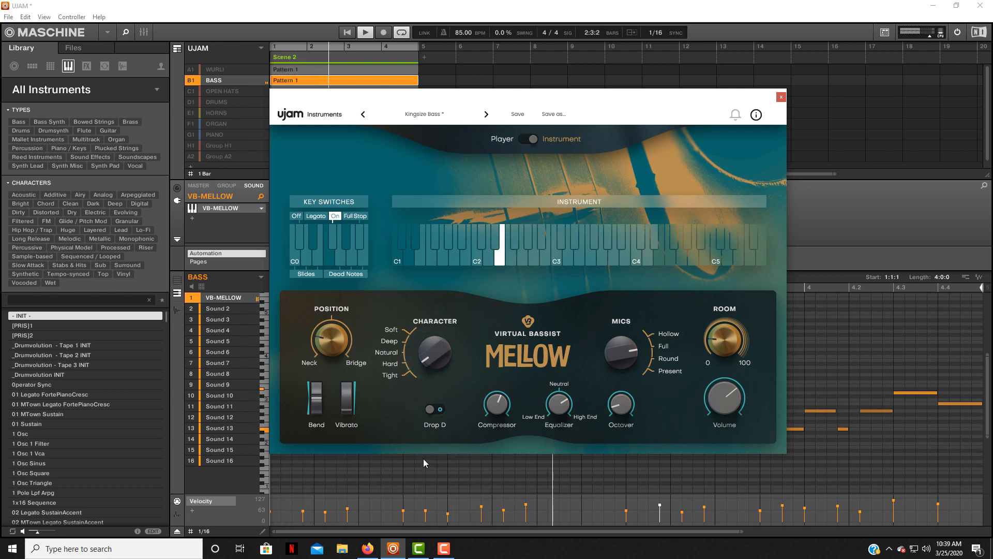
pyautogui.moveTo(423, 458); pyautogui.dragTo(436, 294)
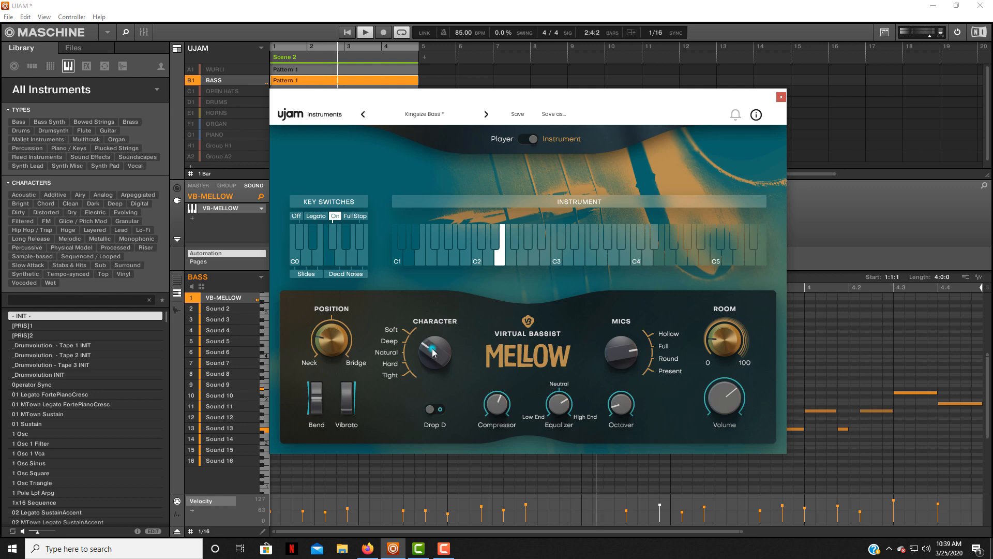
pyautogui.moveTo(434, 353); pyautogui.dragTo(429, 368)
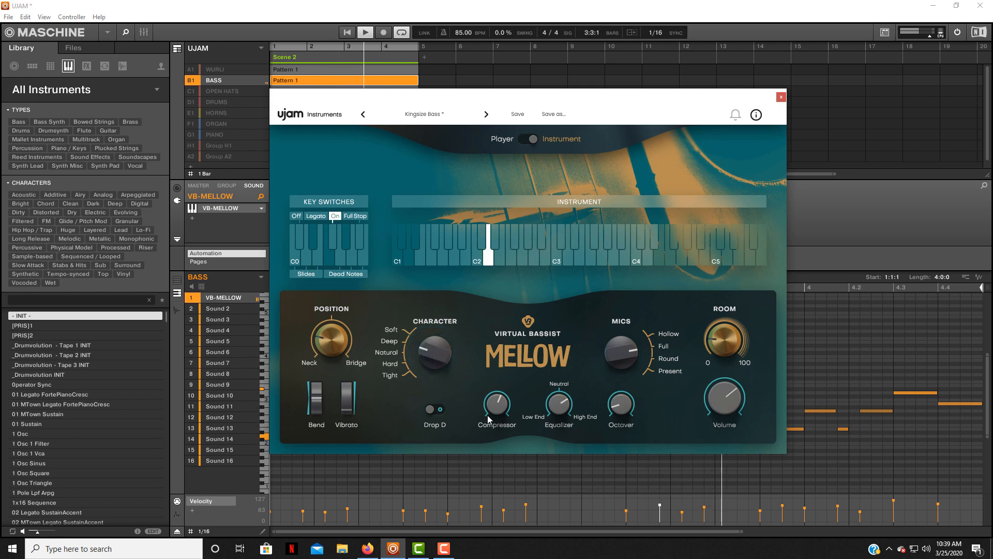
# Step: Raise Mellow's Compressor amount, and sweep the Equalizer down to Low End and back to its slight High End setting
pyautogui.moveTo(492, 408); pyautogui.dragTo(487, 500)
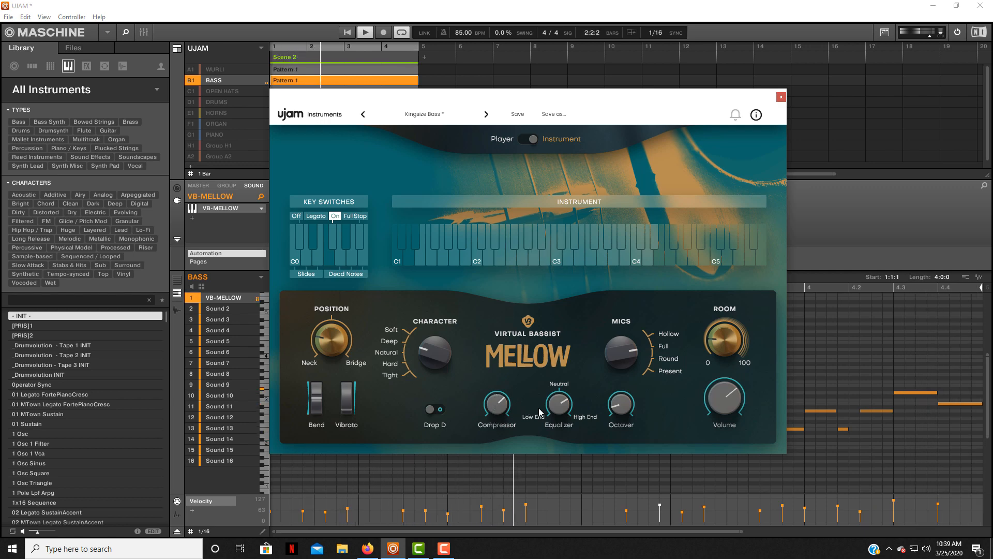
pyautogui.moveTo(559, 406); pyautogui.dragTo(563, 535)
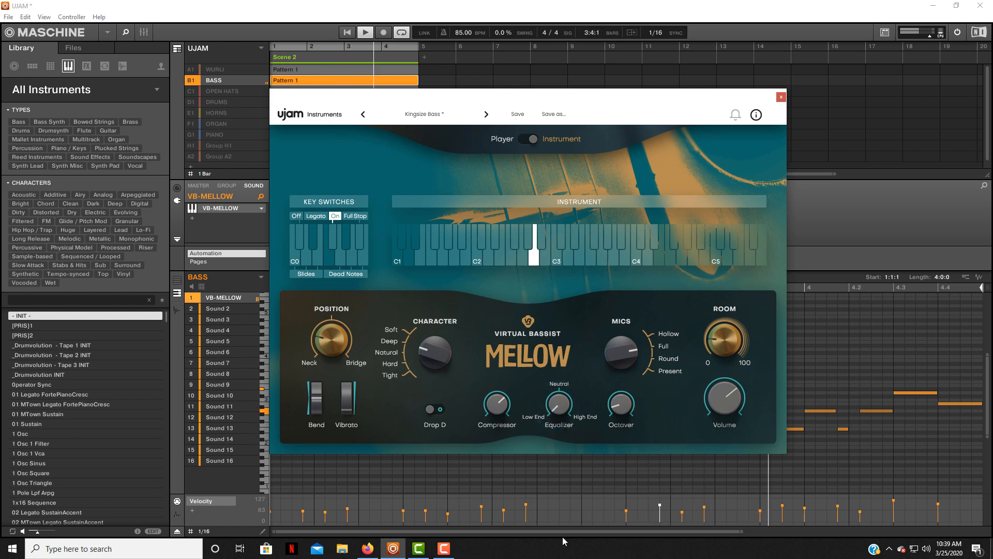
pyautogui.moveTo(563, 533); pyautogui.dragTo(559, 429)
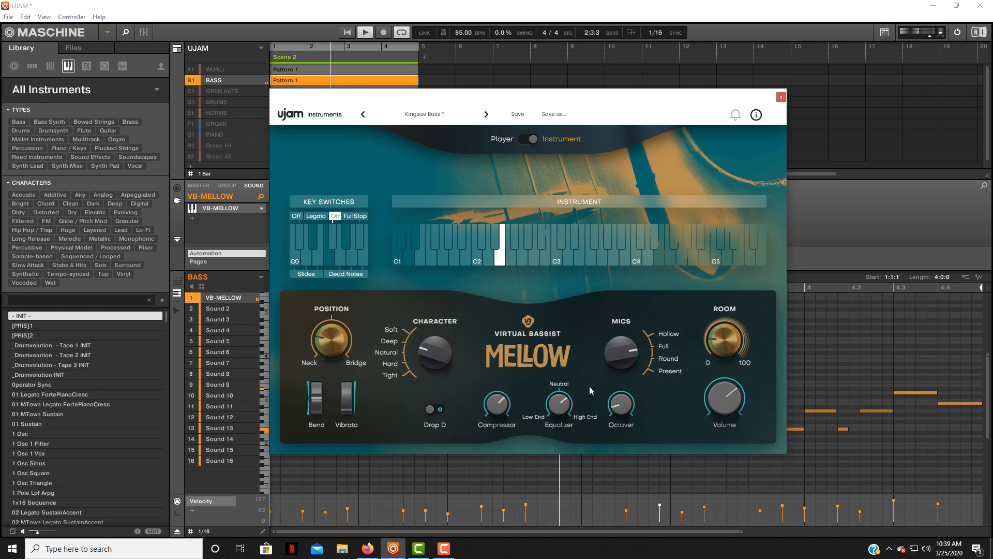
# Step: Audition the Mics settings between Hollow and Present and different Room amounts, restore both knobs, and stop playback
pyautogui.moveTo(606, 353); pyautogui.dragTo(622, 275)
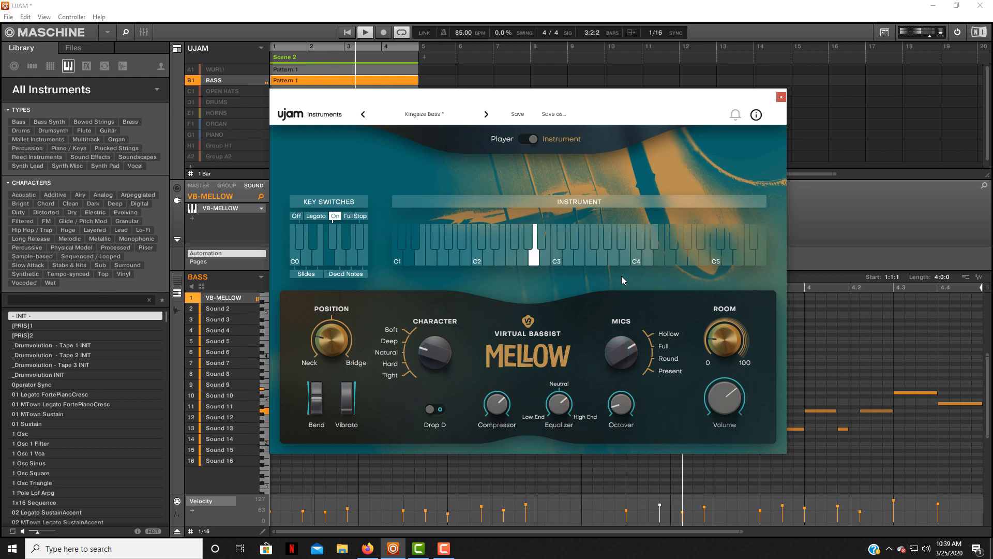
pyautogui.moveTo(618, 355); pyautogui.dragTo(619, 455)
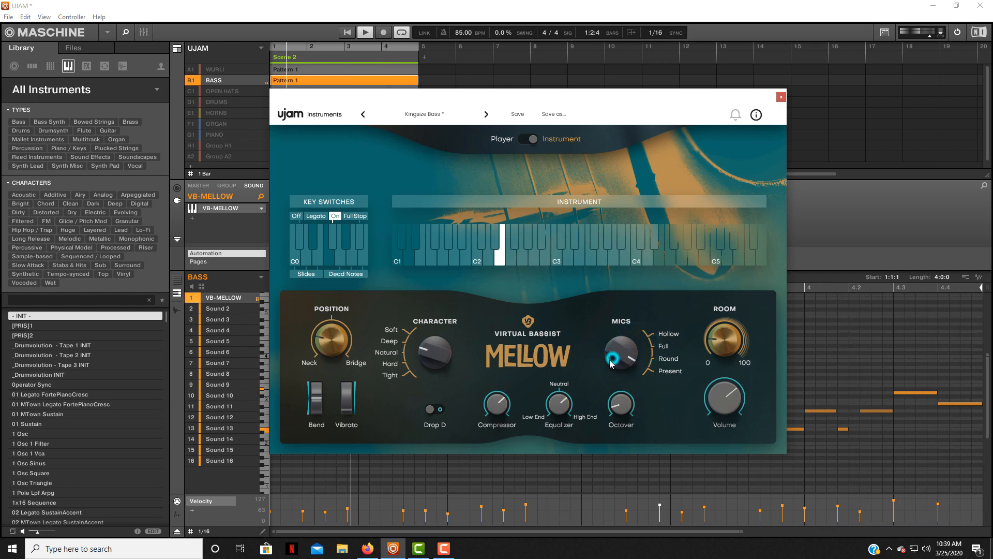
pyautogui.moveTo(613, 358); pyautogui.dragTo(648, 327)
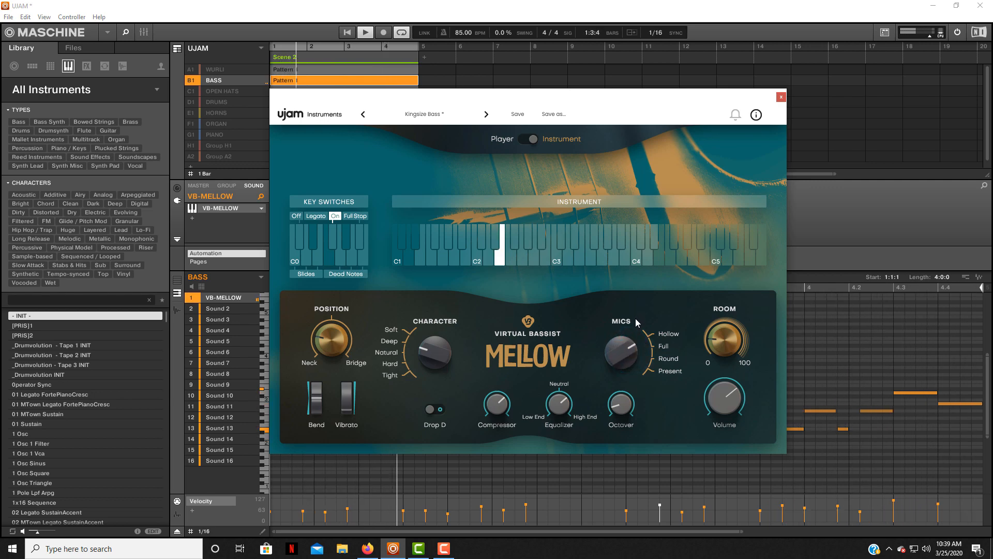
pyautogui.moveTo(632, 355); pyautogui.dragTo(634, 360)
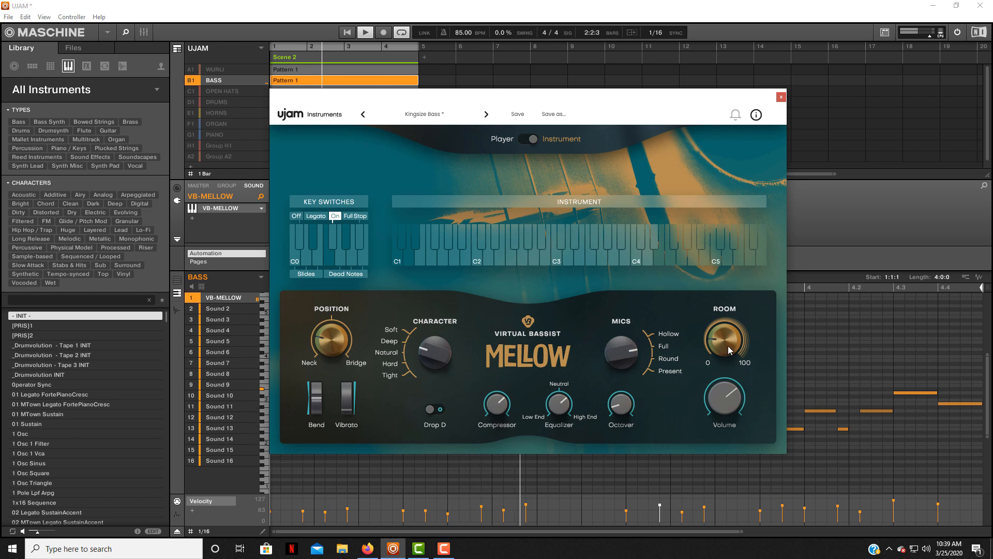
pyautogui.moveTo(727, 346); pyautogui.dragTo(737, 241)
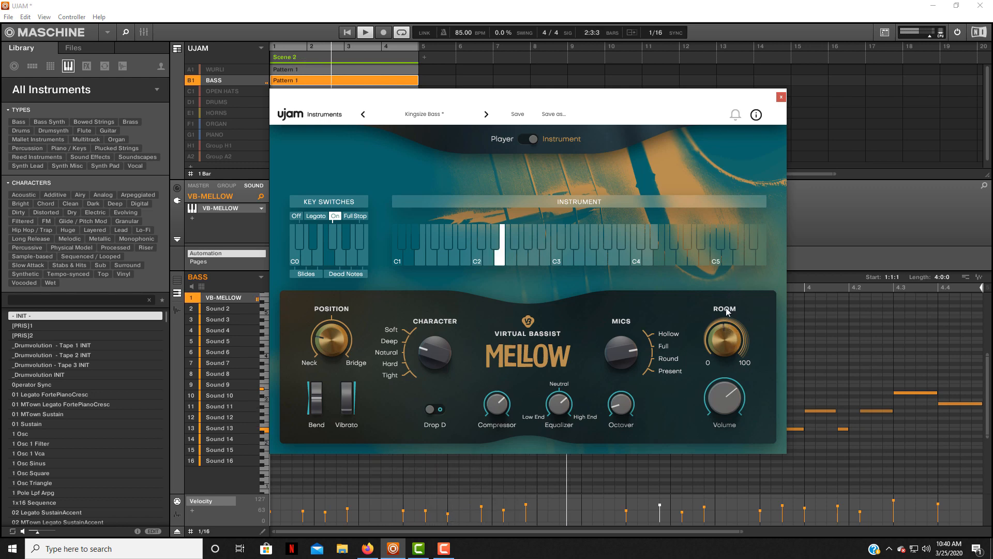
pyautogui.click(367, 33)
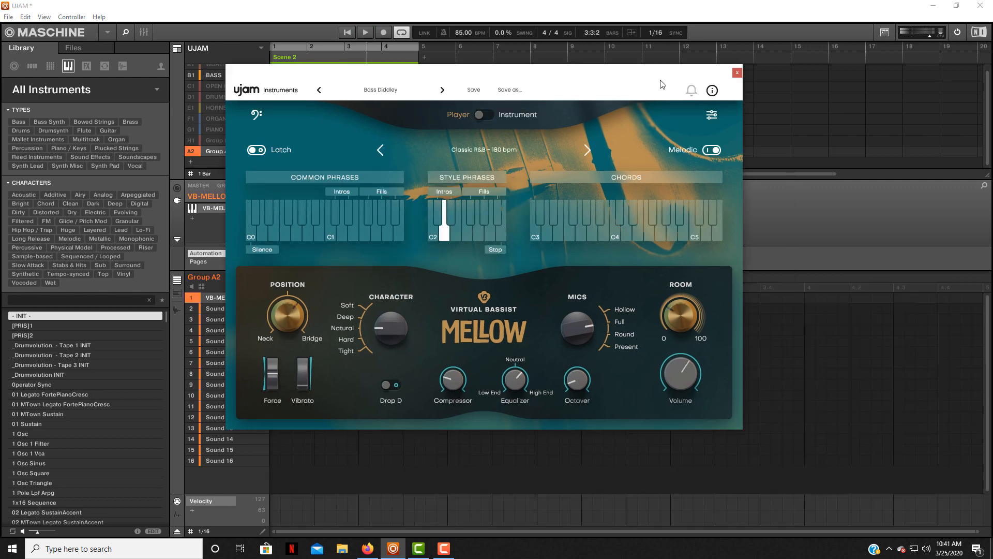
# Step: Close the Mellow plugin, solo the OPEN HATS group and open its VD-PHAT plugin
pyautogui.click(738, 73)
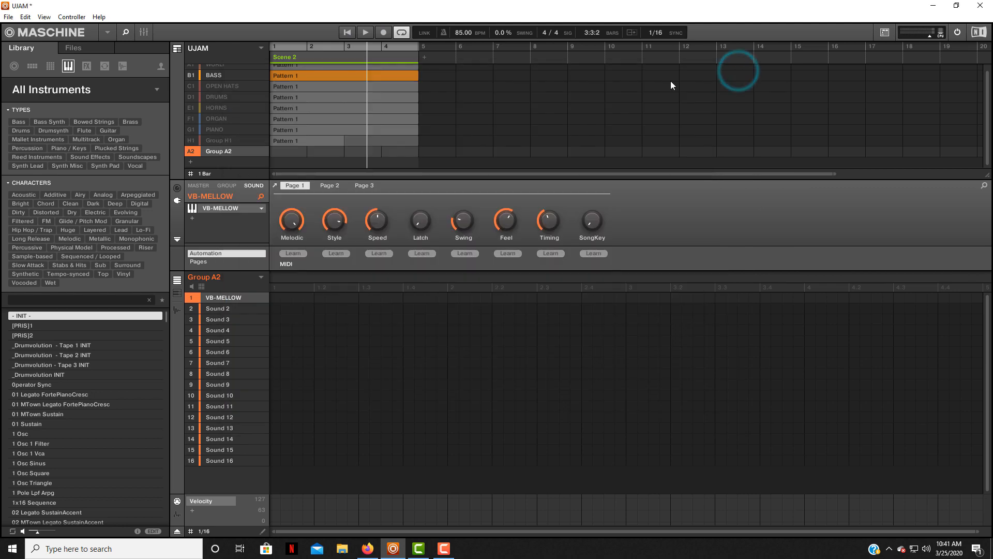
pyautogui.click(226, 88)
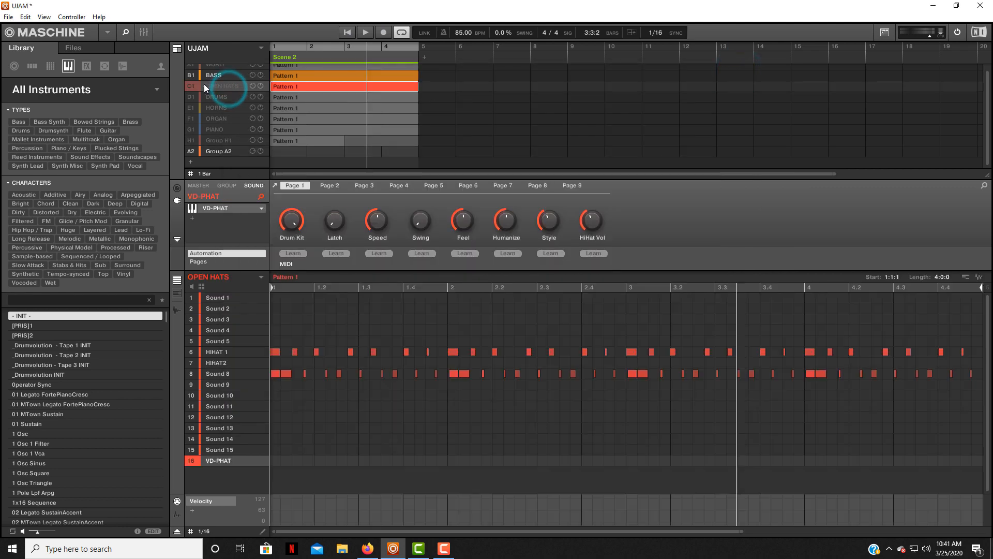
pyautogui.click(190, 86)
pyautogui.scroll(1, 202, 88)
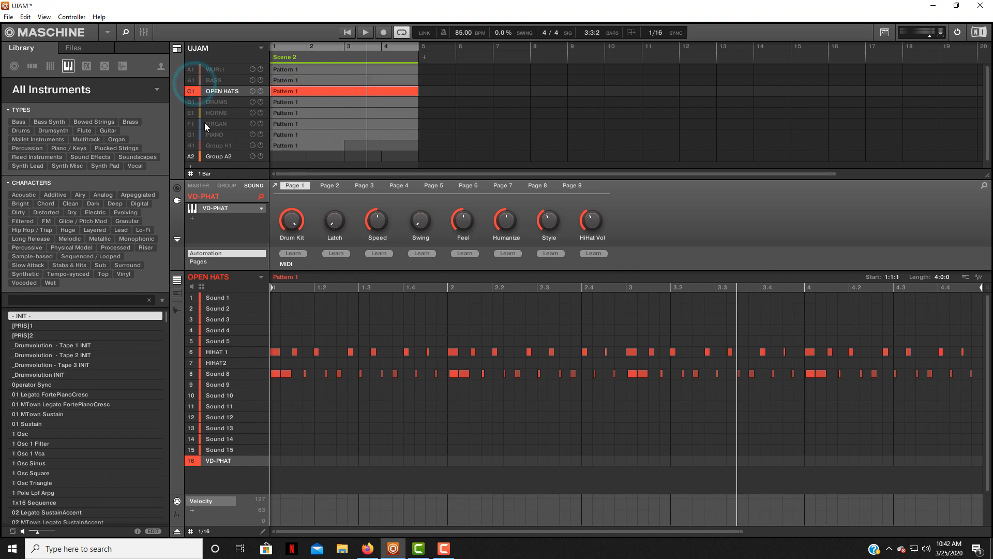
pyautogui.doubleClick(234, 210)
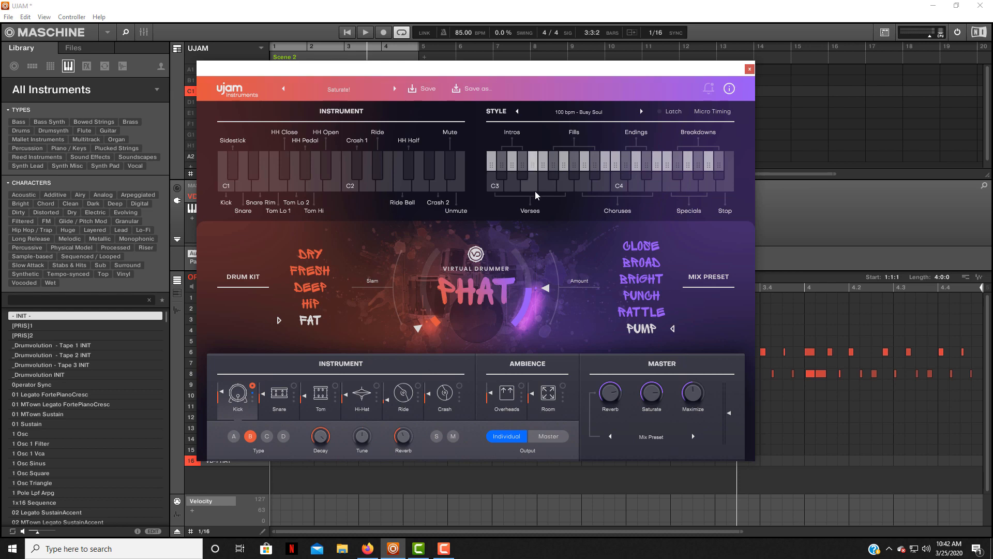
# Step: Audition the C3 verse phrase in Phat, close the plugin, and play the soloed OPEN HATS group from the start
pyautogui.click(494, 183)
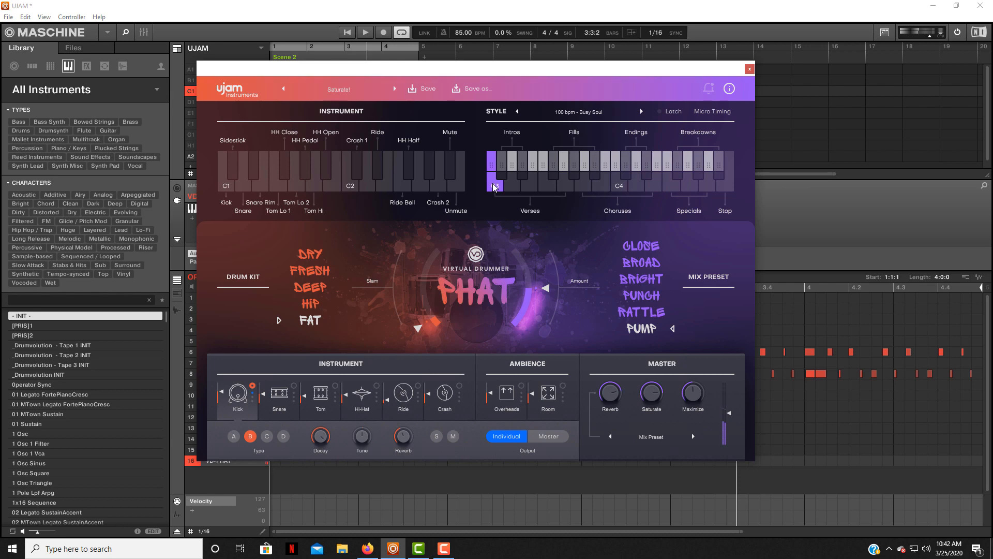
pyautogui.moveTo(494, 187); pyautogui.dragTo(494, 187)
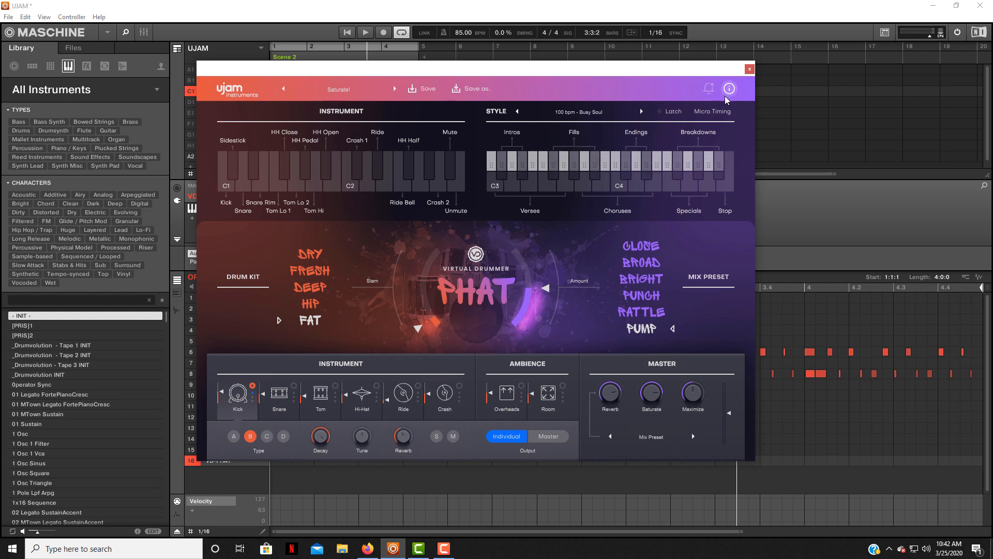
pyautogui.click(748, 69)
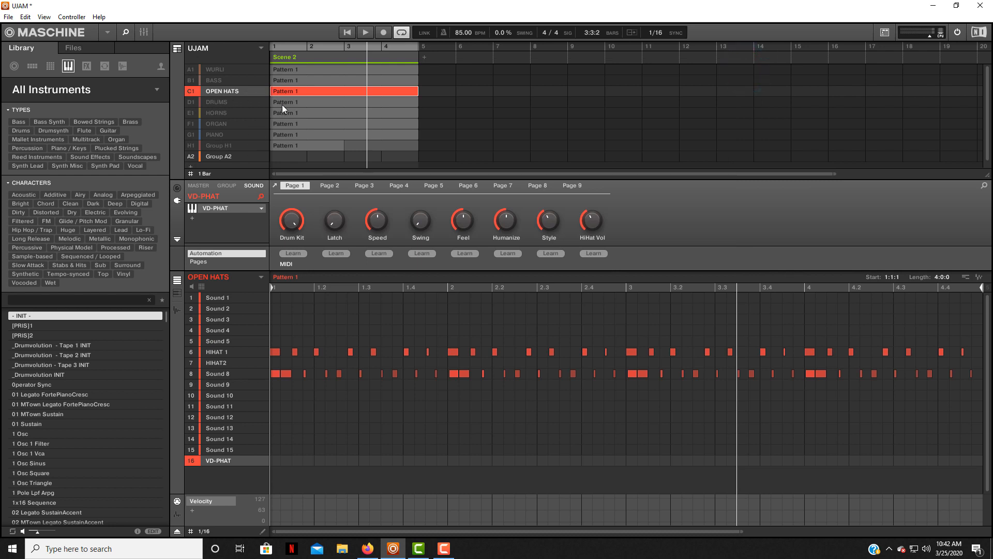
pyautogui.click(346, 32)
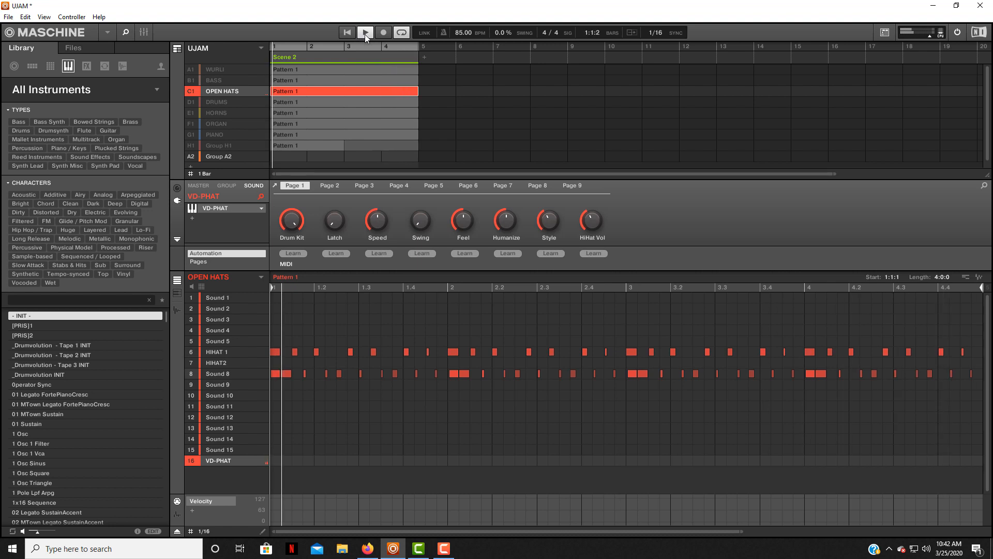
pyautogui.click(364, 34)
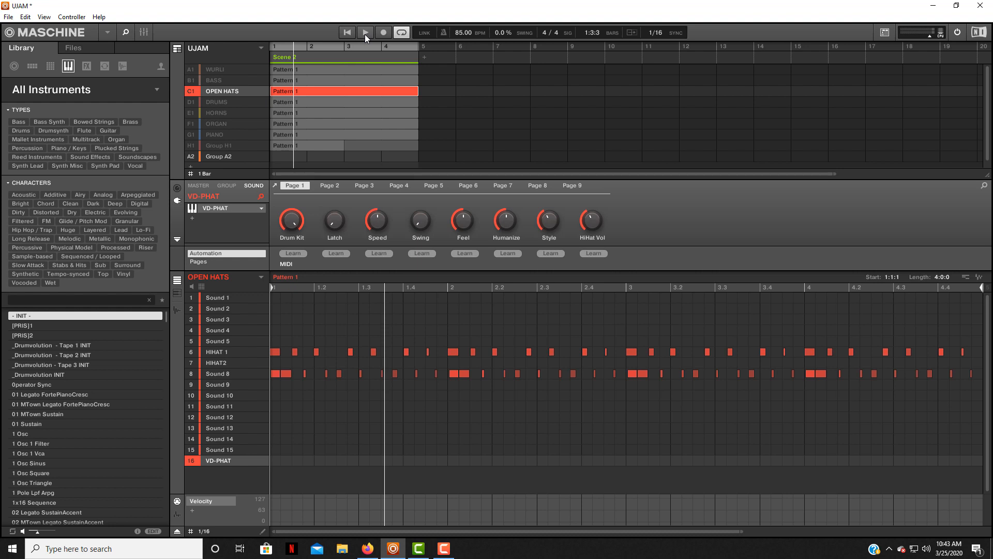
# Step: Add the DRUMS group to the solo, view its BM-DOPE plugin, and play both groups from the start
pyautogui.click(191, 102)
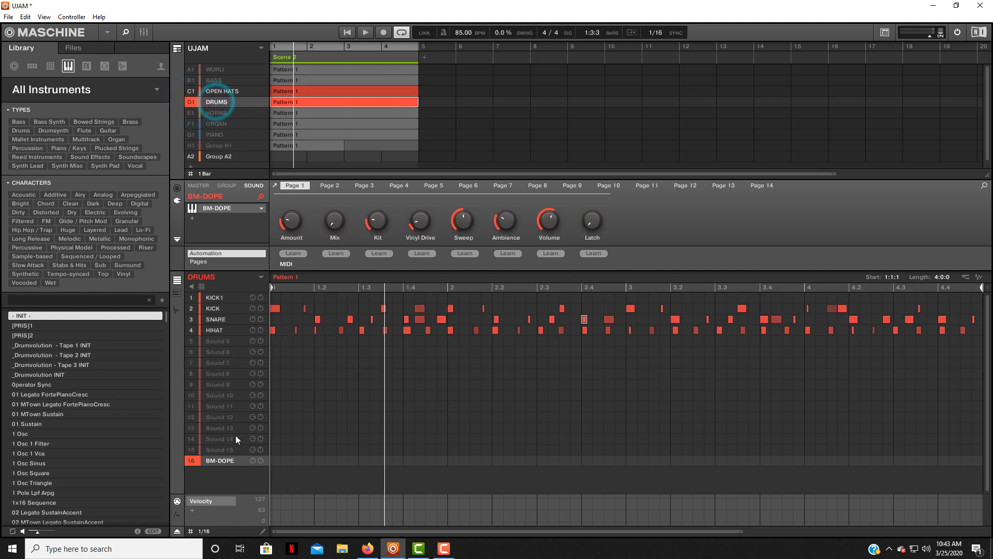
pyautogui.click(236, 213)
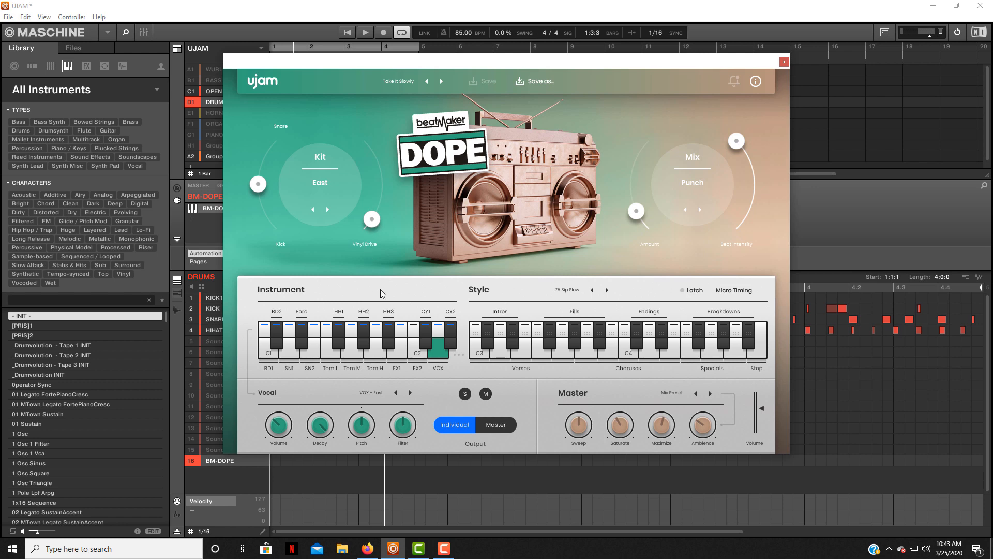
pyautogui.click(785, 63)
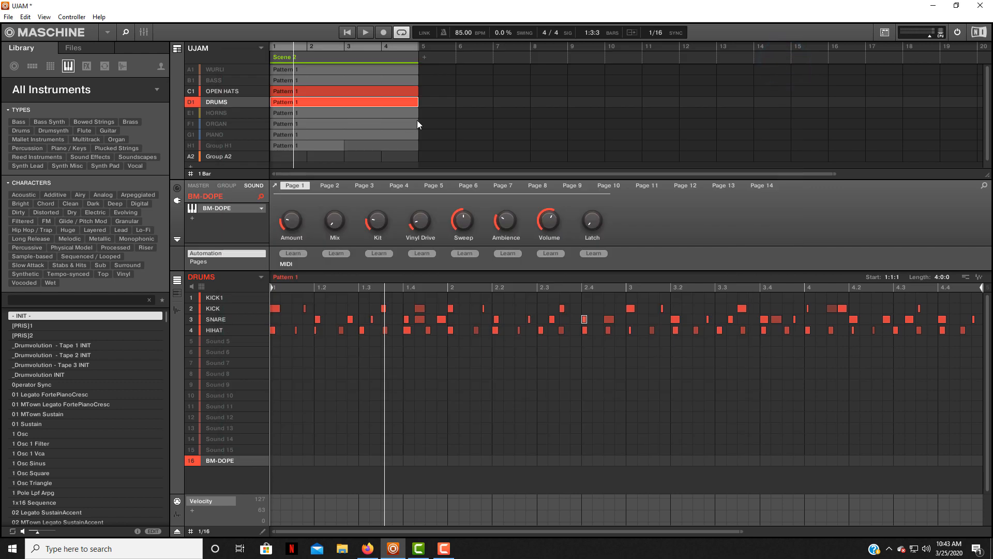
pyautogui.click(347, 33)
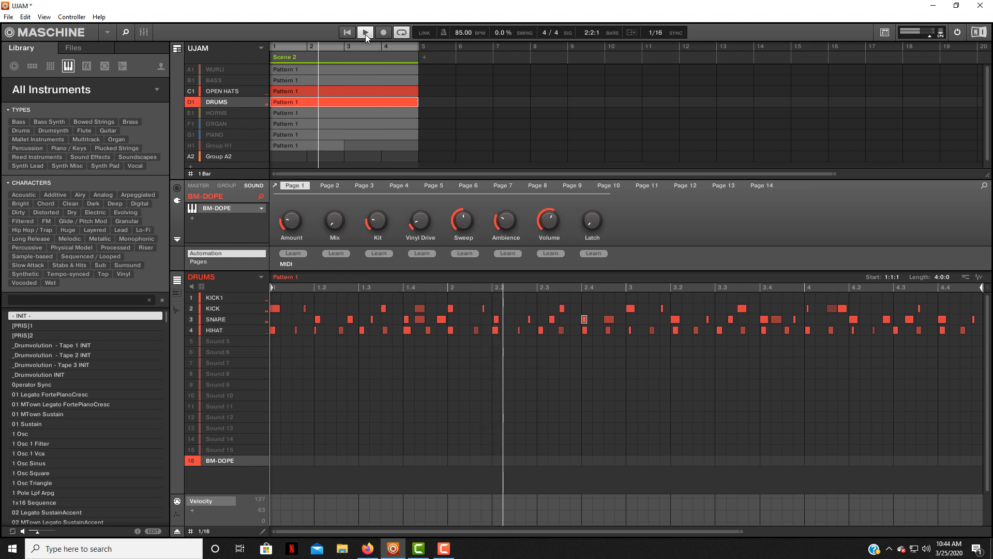
pyautogui.click(365, 33)
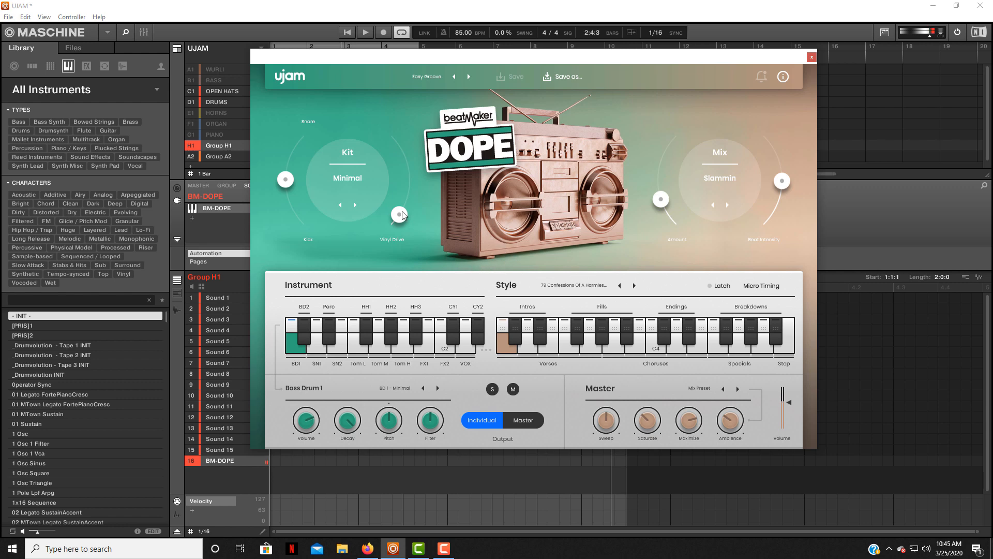
# Step: Sweep Dope's Vinyl Drive up and back to a low setting, and review the Mix options, keeping Slammin
pyautogui.moveTo(398, 215); pyautogui.dragTo(407, 179)
pyautogui.moveTo(407, 170); pyautogui.dragTo(406, 171)
pyautogui.moveTo(401, 183); pyautogui.dragTo(400, 208)
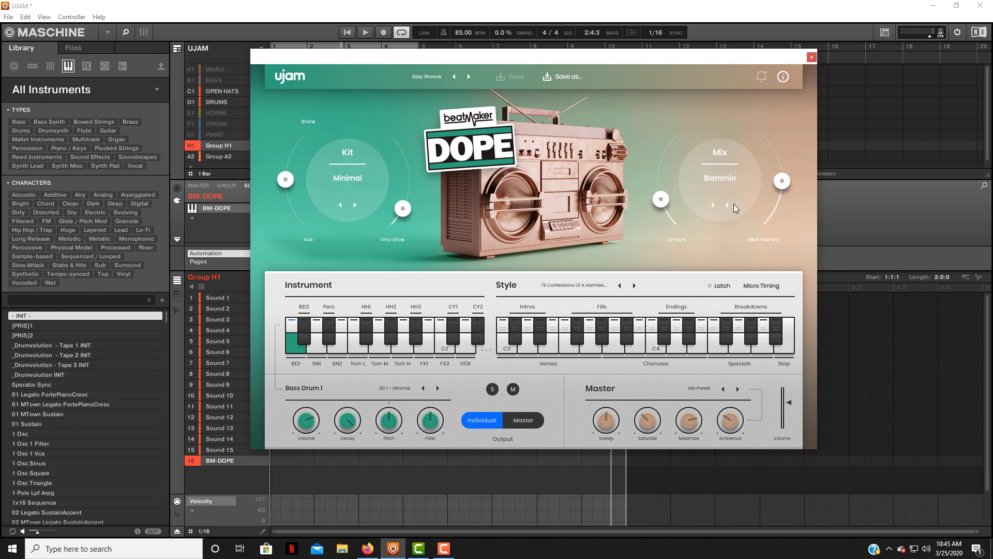
pyautogui.click(720, 179)
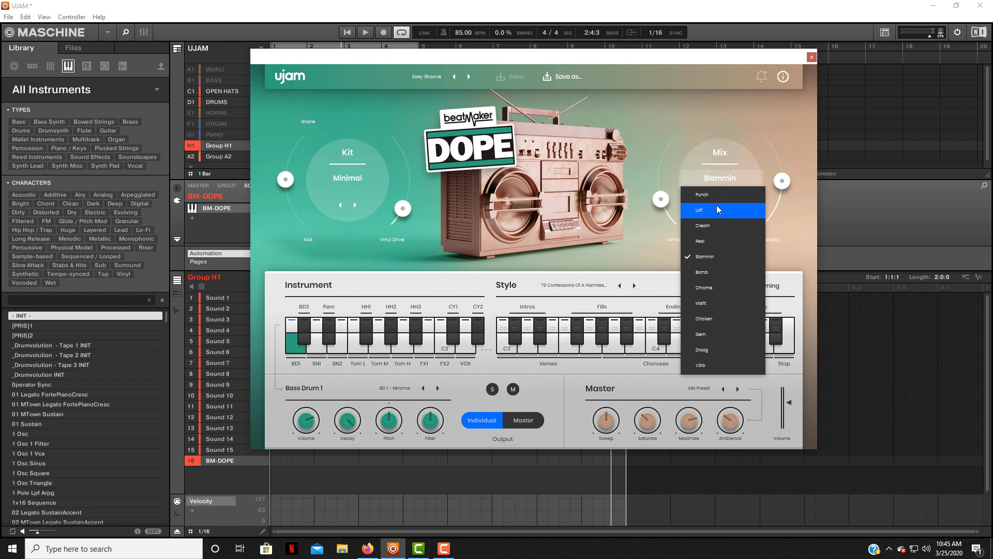
pyautogui.click(725, 256)
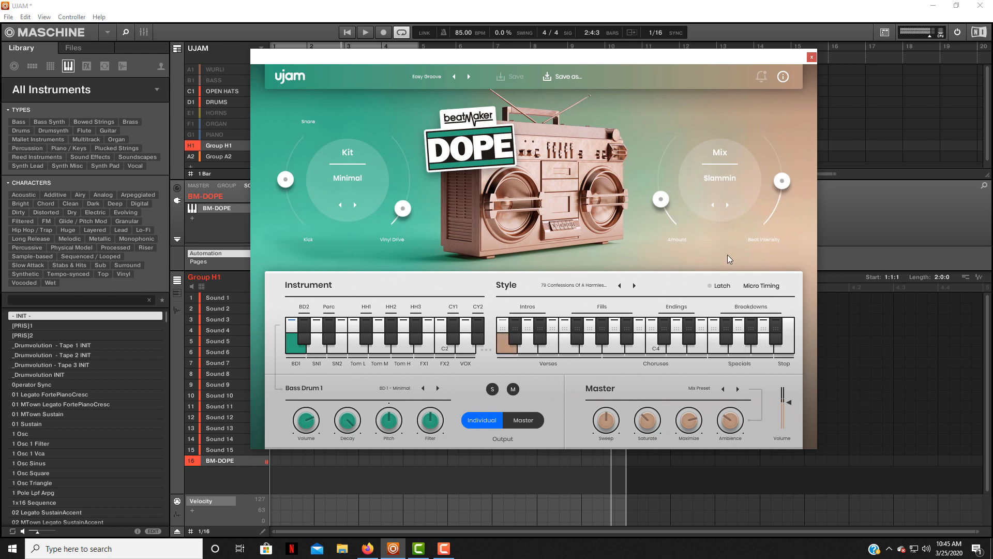
# Step: Sweep Slammin's Amount and Beat Intensity down to their low ends, and raise both above their starting settings
pyautogui.moveTo(659, 204); pyautogui.dragTo(665, 168)
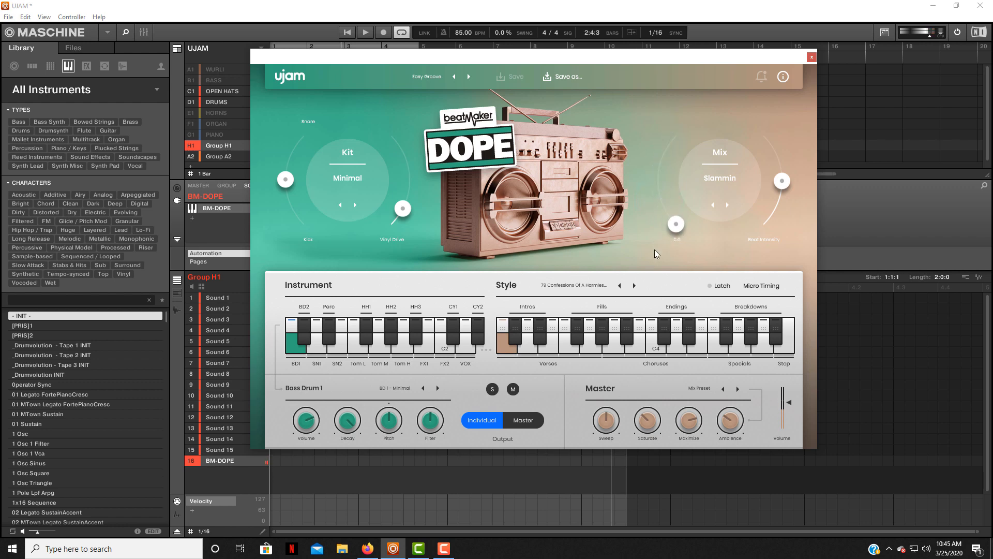
pyautogui.moveTo(676, 223); pyautogui.dragTo(658, 186)
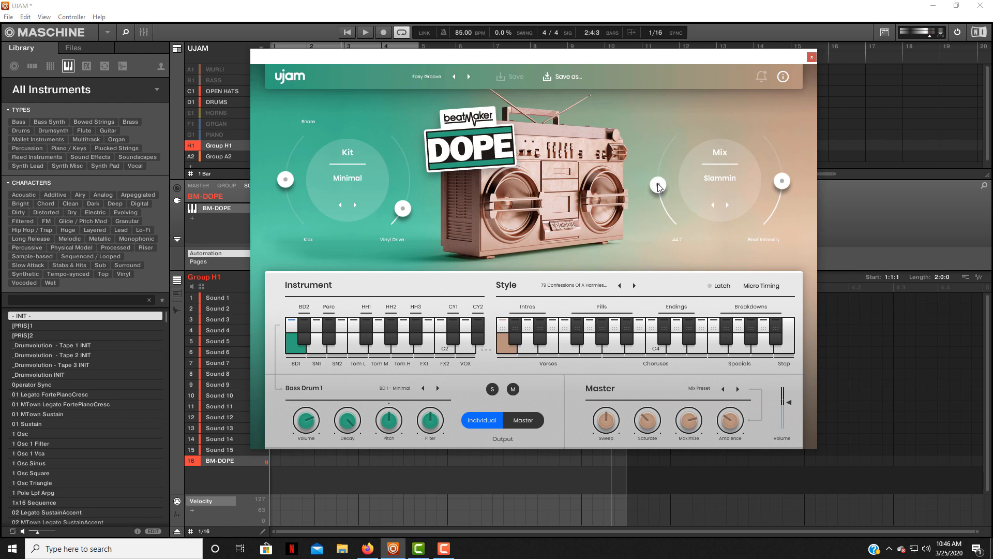
pyautogui.moveTo(788, 182); pyautogui.dragTo(777, 212)
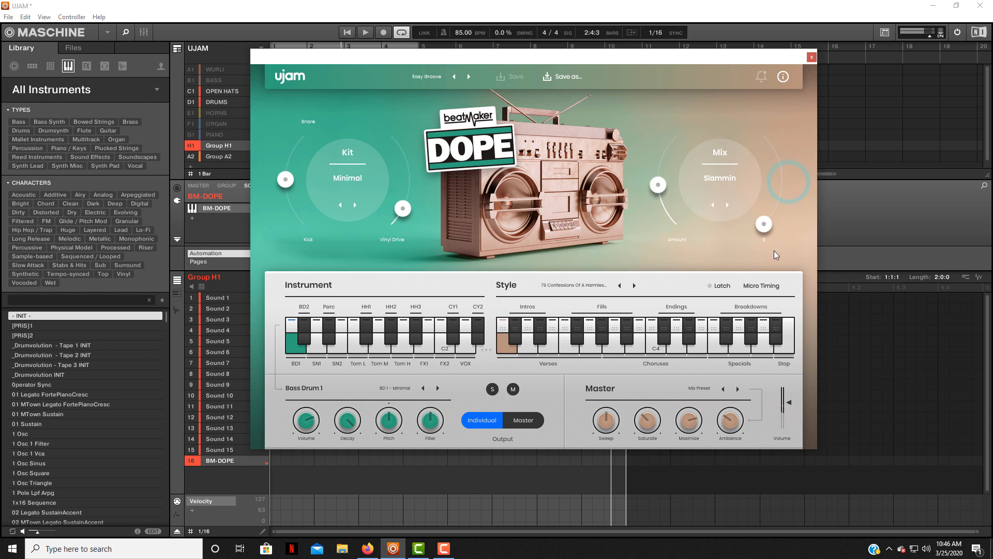
pyautogui.moveTo(774, 250); pyautogui.dragTo(782, 178)
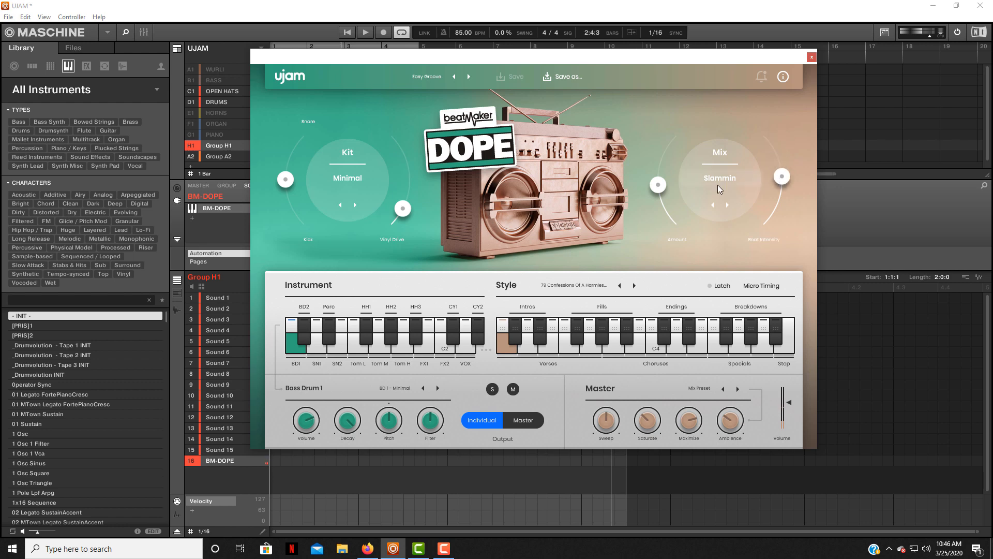
pyautogui.moveTo(652, 187); pyautogui.dragTo(686, 163)
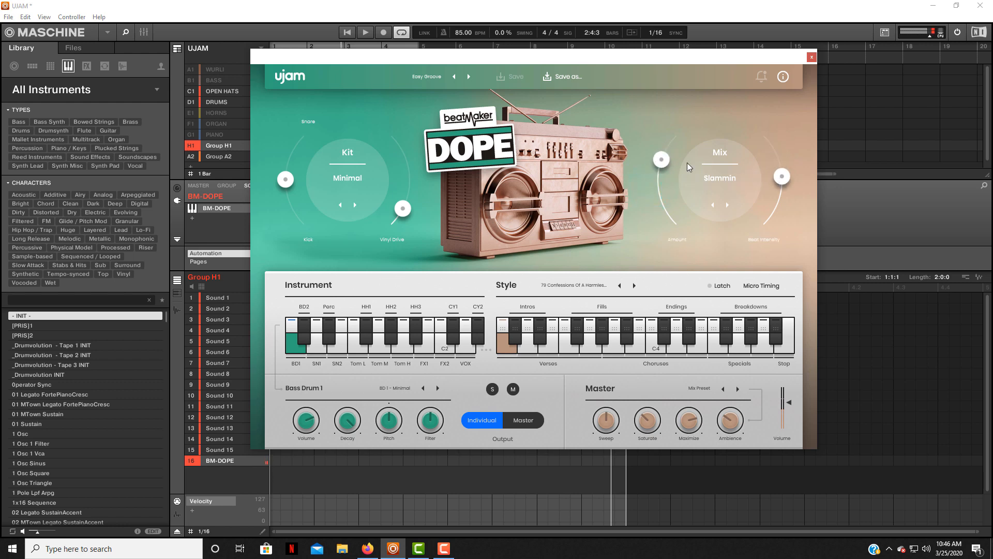
pyautogui.moveTo(788, 179); pyautogui.dragTo(786, 167)
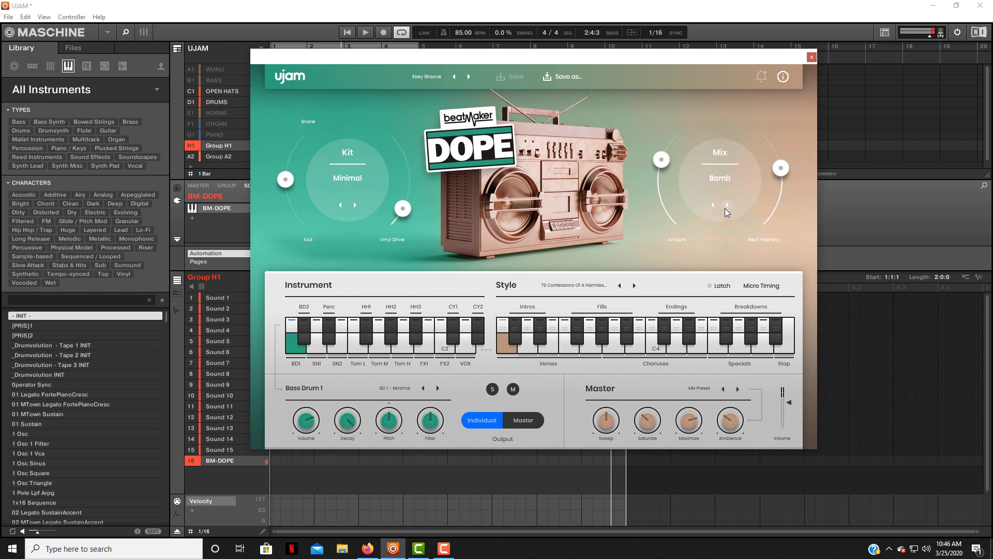
# Step: Try the Bomb and Chrome mixes while lowering Amount and Beat Intensity
pyautogui.moveTo(659, 166); pyautogui.dragTo(659, 178)
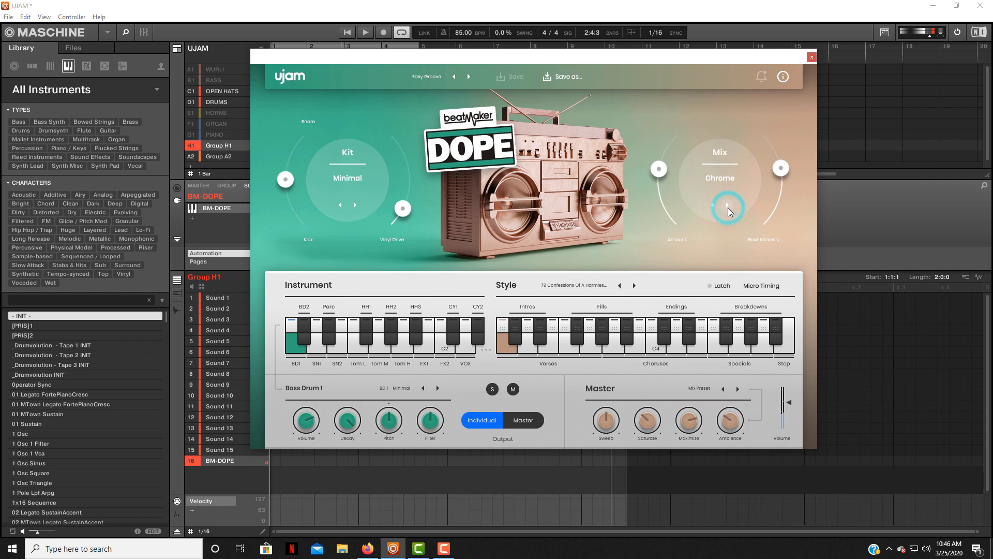
pyautogui.moveTo(774, 169)
pyautogui.mouseDown()
pyautogui.moveTo(770, 188)
pyautogui.moveTo(772, 178)
pyautogui.mouseUp()
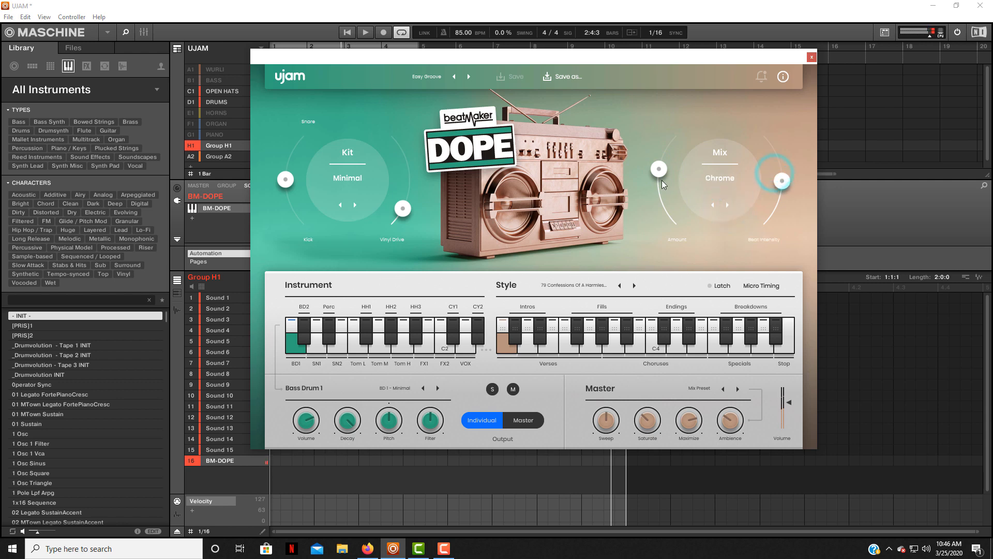
pyautogui.click(662, 175)
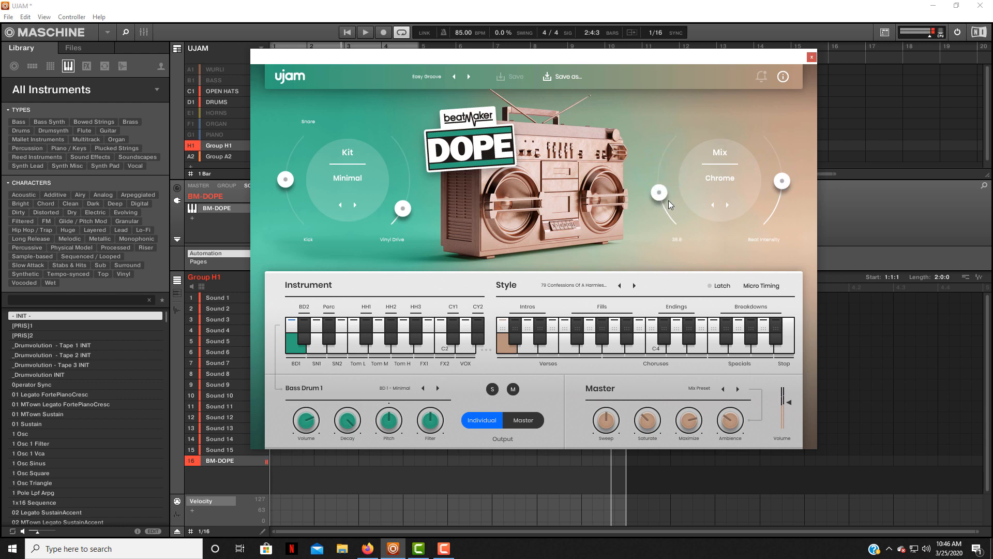
pyautogui.moveTo(783, 185); pyautogui.dragTo(783, 187)
# Step: Advance the Mix from Chrome to Droog and raise Beat Intensity slightly
pyautogui.click(727, 205)
pyautogui.click(727, 204)
pyautogui.click(726, 205)
pyautogui.moveTo(781, 184)
pyautogui.mouseDown()
pyautogui.moveTo(778, 166)
pyautogui.moveTo(782, 178)
pyautogui.mouseUp()
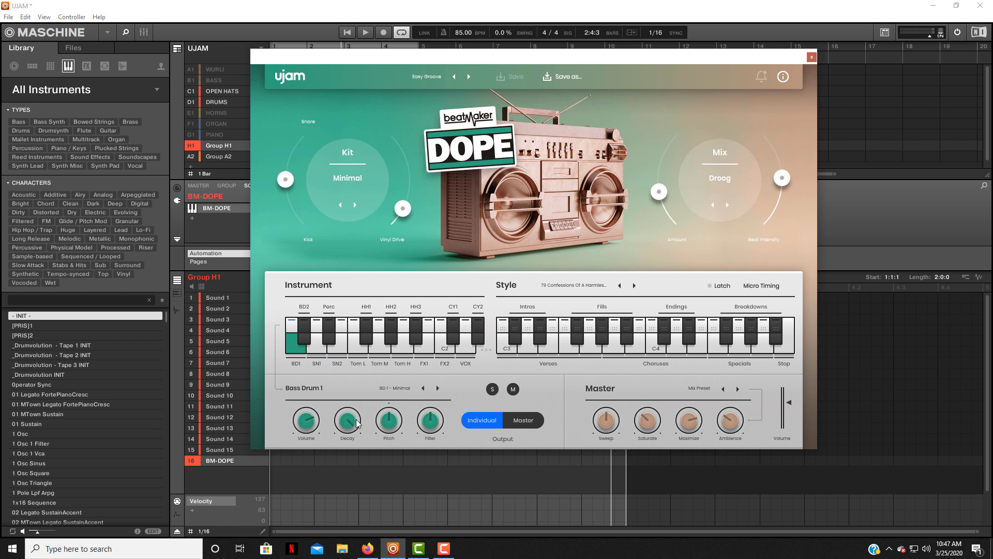
# Step: Try the West sample for Bass Drum 1 and switch it to Dope
pyautogui.click(402, 389)
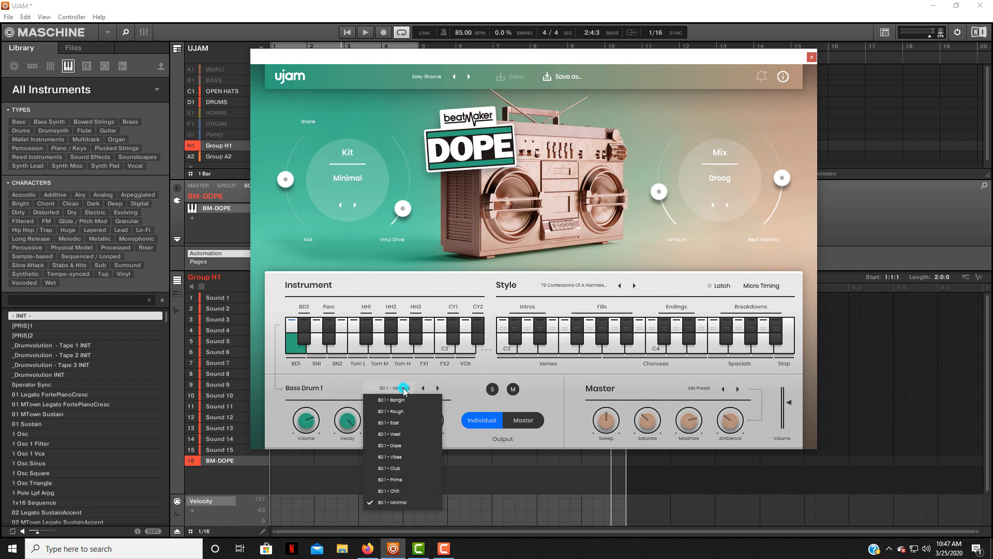
pyautogui.click(397, 433)
pyautogui.click(438, 389)
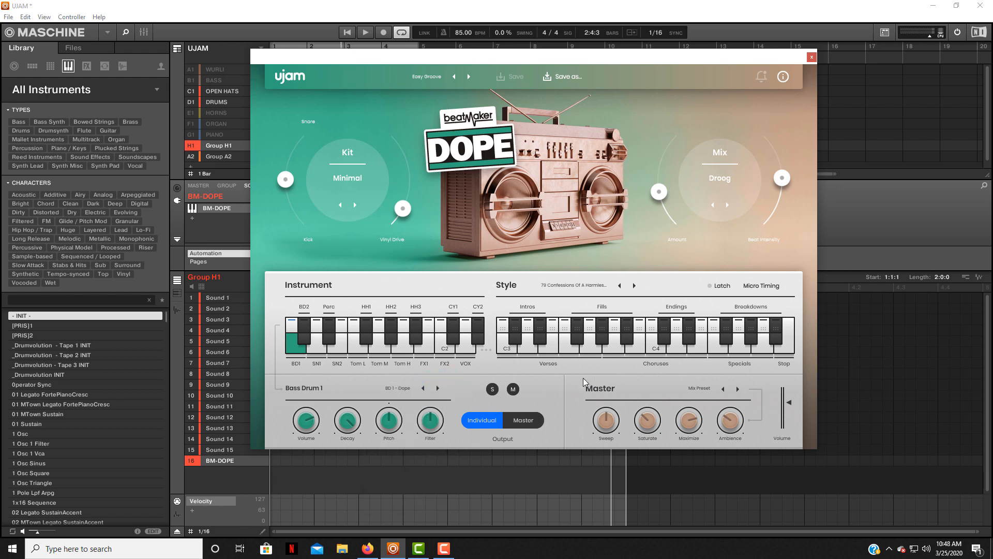
# Step: Load the Gimme Those Rhymes preset, lower the Master Sweep, and raise Saturate, Maximize and Ambience
pyautogui.click(469, 77)
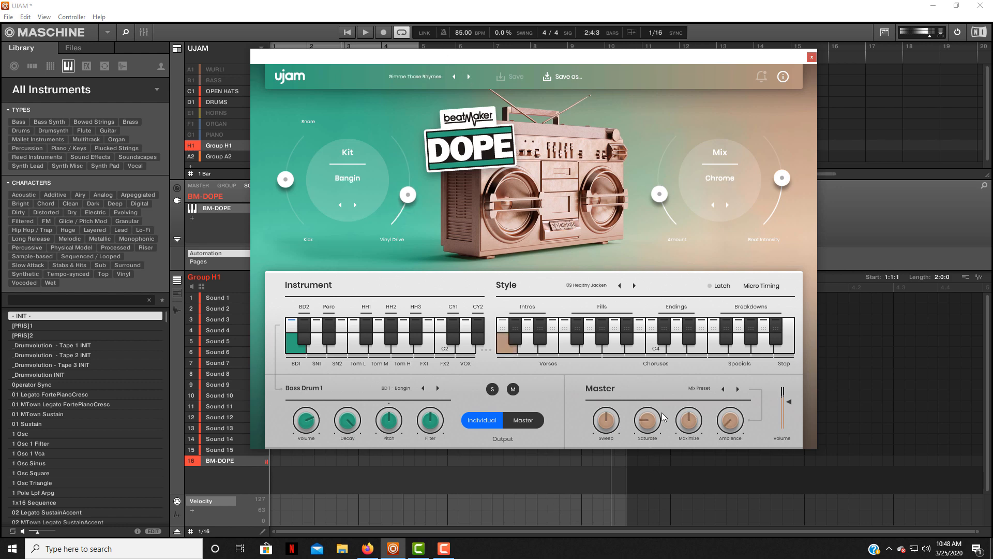
pyautogui.moveTo(609, 421); pyautogui.dragTo(617, 453)
pyautogui.moveTo(616, 448); pyautogui.dragTo(631, 355)
pyautogui.moveTo(632, 411); pyautogui.dragTo(621, 440)
pyautogui.moveTo(609, 445); pyautogui.dragTo(677, 356)
pyautogui.moveTo(689, 417); pyautogui.dragTo(748, 281)
# Step: Compare the Big Hall and Small Room settings in the Master section at different Ambience amounts, ending on Big Hall
pyautogui.click(704, 389)
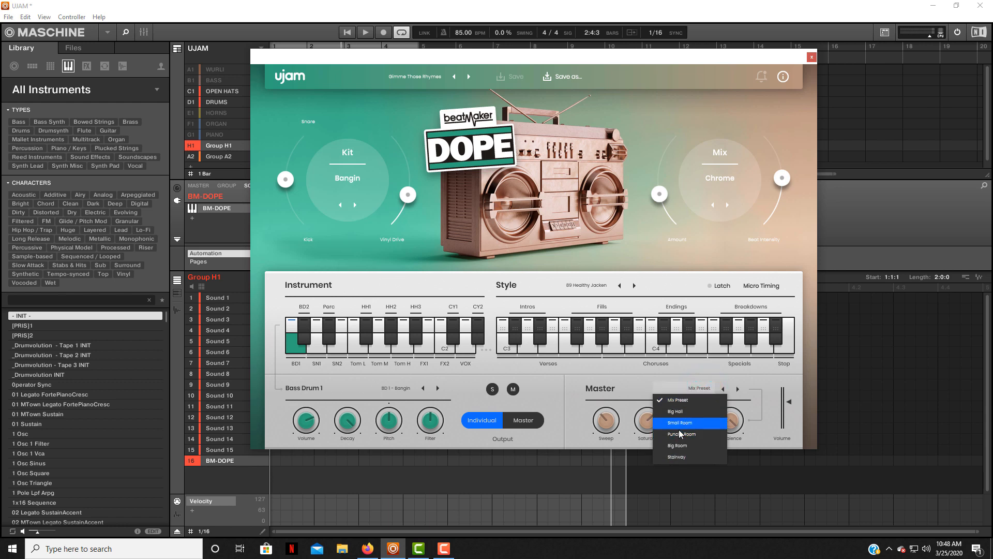
pyautogui.click(688, 400)
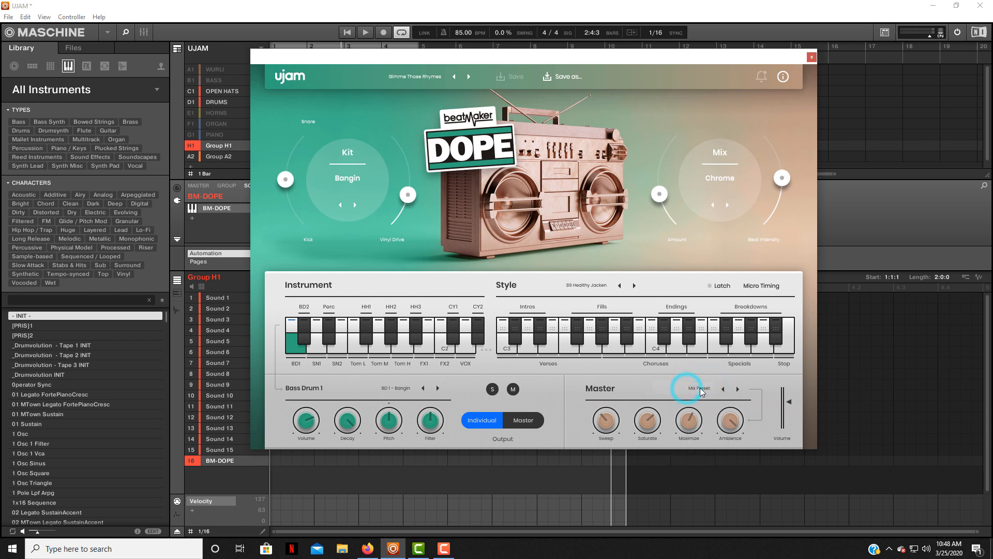
pyautogui.click(738, 389)
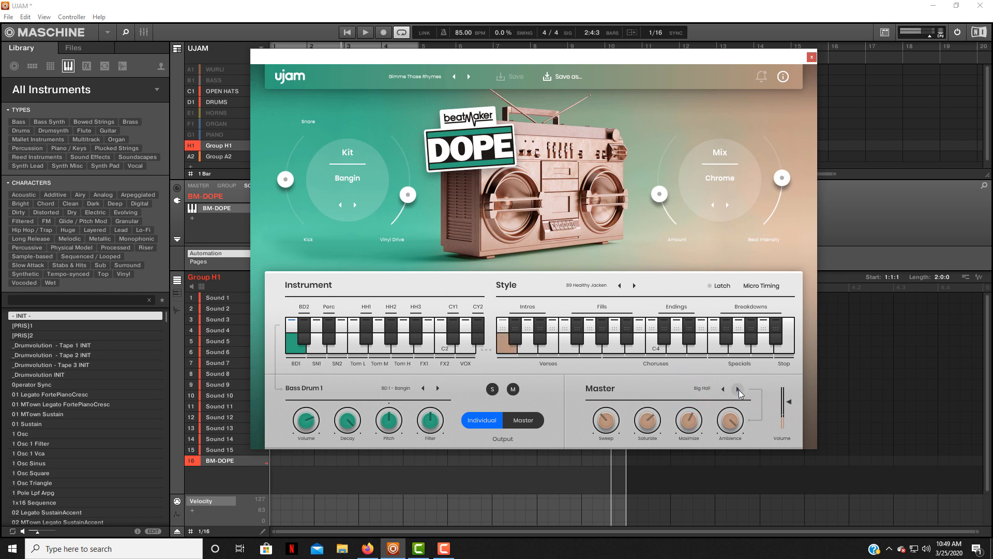
pyautogui.moveTo(730, 420); pyautogui.dragTo(722, 459)
pyautogui.click(738, 392)
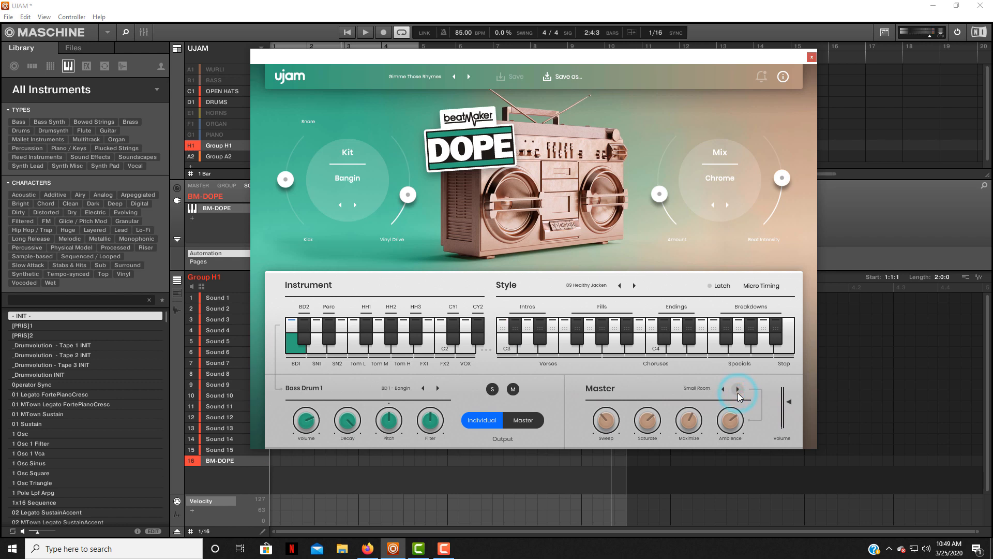
pyautogui.moveTo(731, 423); pyautogui.dragTo(727, 411)
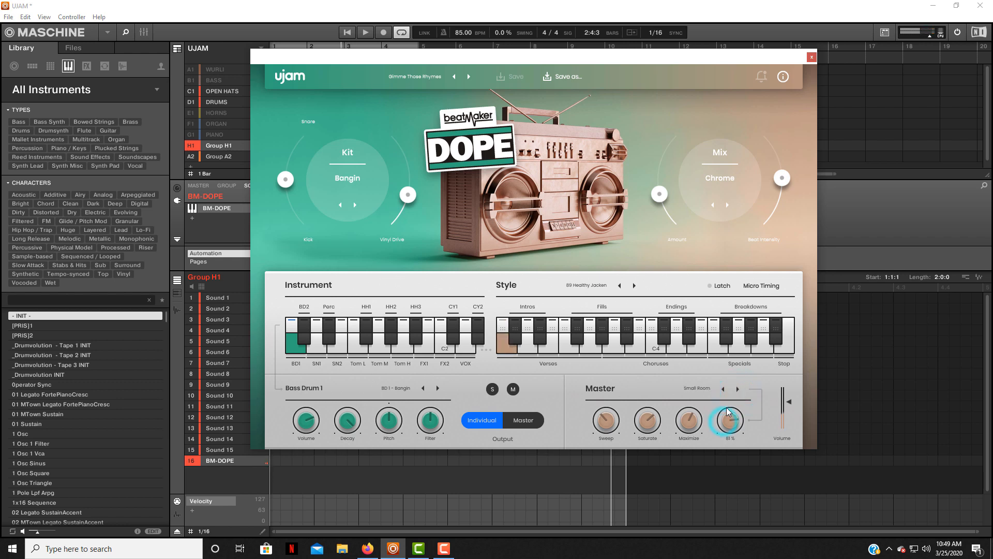
pyautogui.click(724, 390)
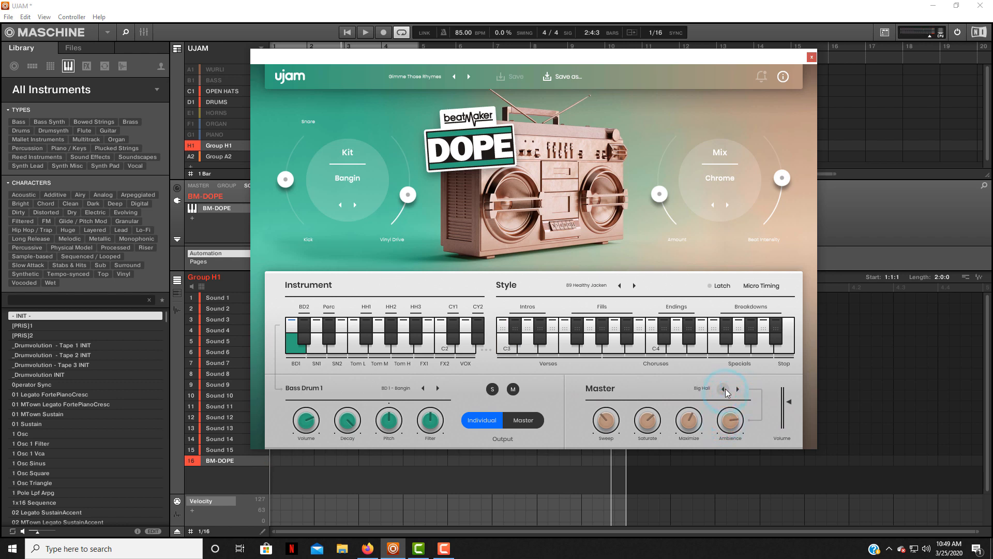
pyautogui.moveTo(728, 425); pyautogui.dragTo(729, 439)
# Step: Move the Dope window aside, audition the C3 intro phrase of 89 Healthy Jacken, and place it in Group H1's pattern
pyautogui.moveTo(616, 56); pyautogui.dragTo(685, 54)
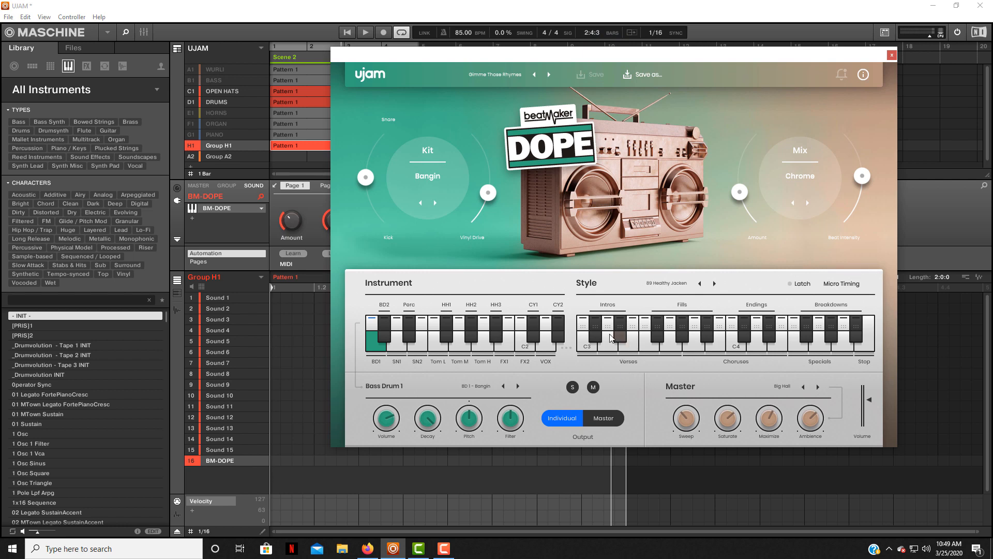
pyautogui.click(584, 325)
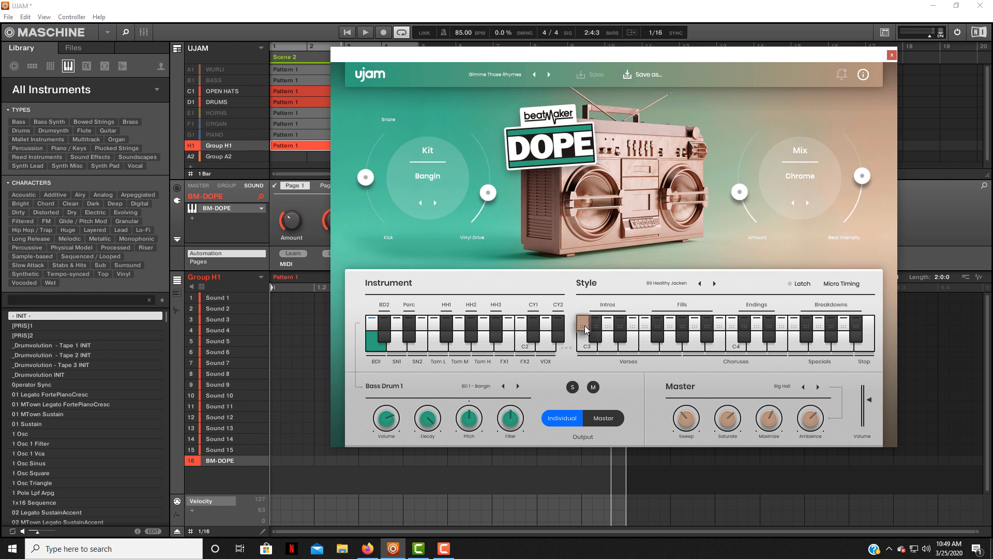
pyautogui.moveTo(585, 327); pyautogui.dragTo(329, 352)
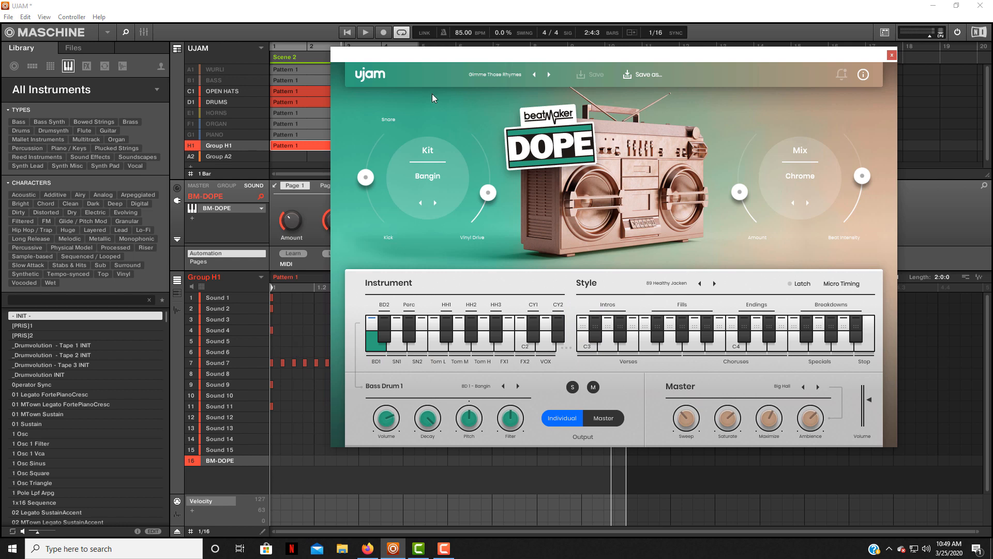
pyautogui.moveTo(435, 56); pyautogui.dragTo(649, 8)
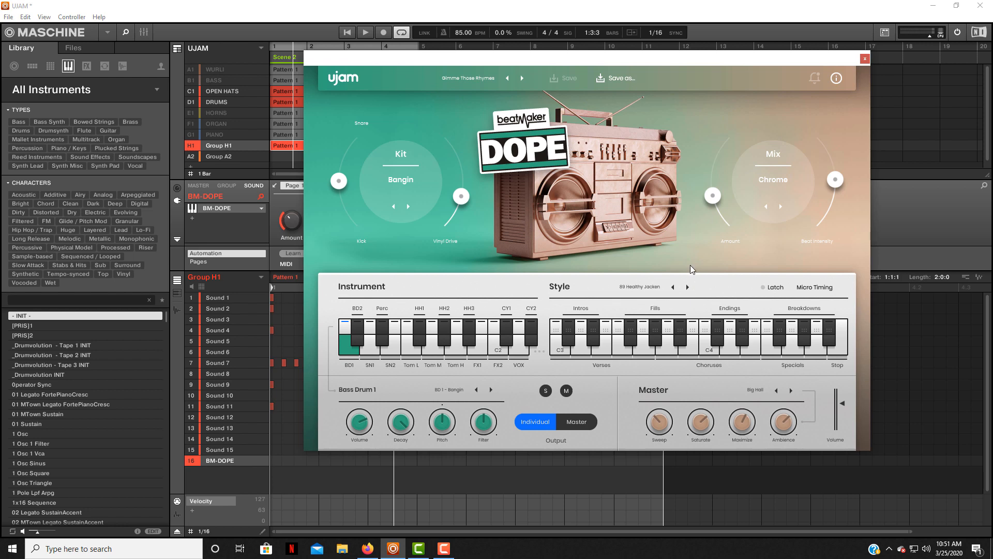
# Step: Audition presets from Healthy Jackin through It's Bright And Heaven Is Cold to Meridian, also trying the following styles
pyautogui.click(522, 78)
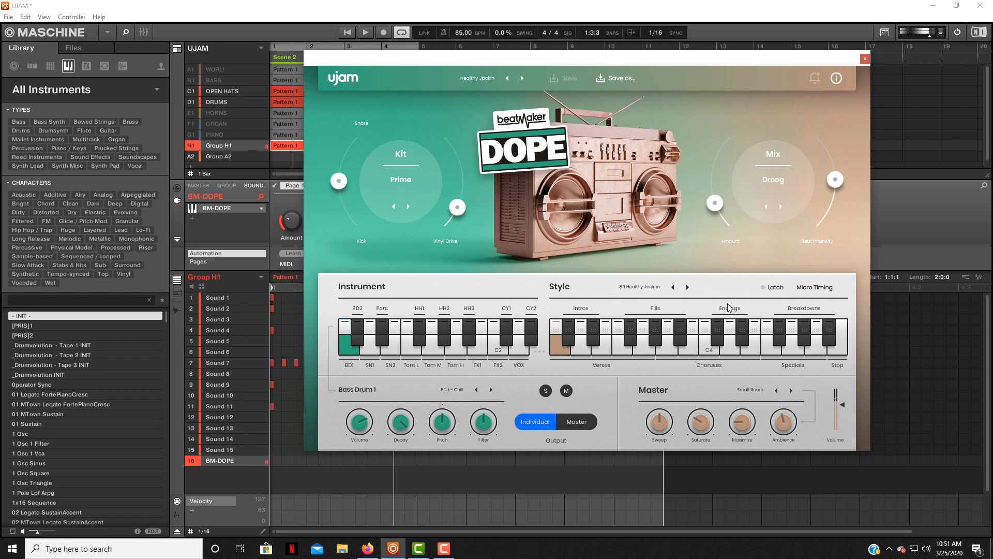
pyautogui.click(687, 287)
pyautogui.click(686, 287)
pyautogui.click(522, 78)
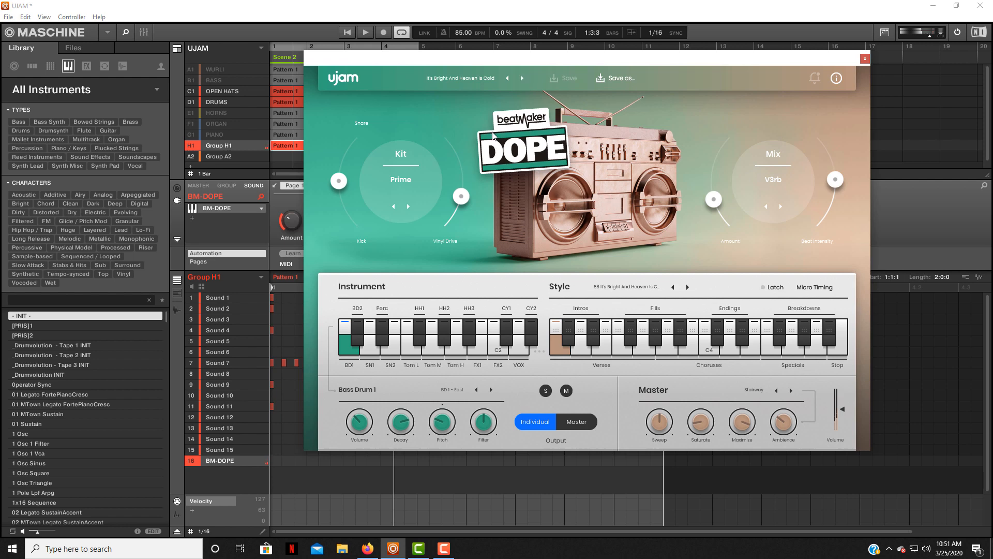
pyautogui.click(517, 80)
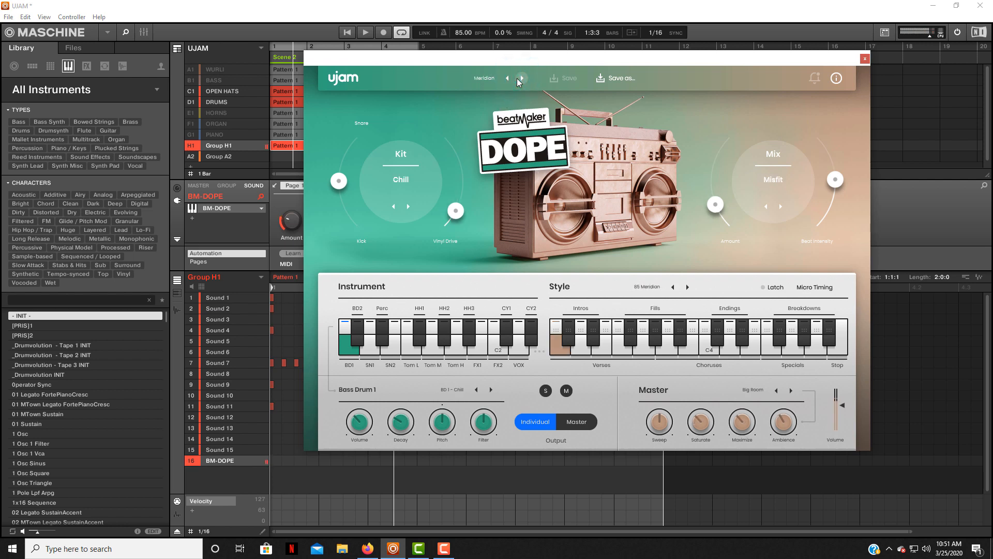